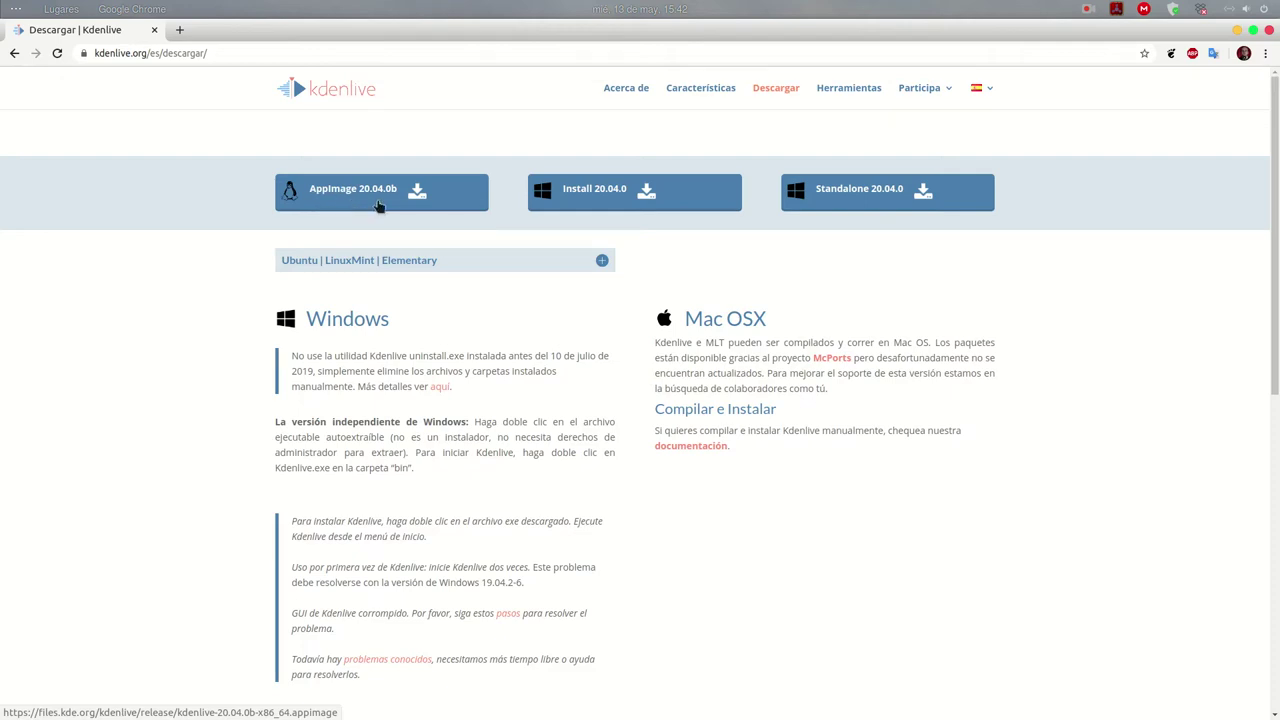
- Switch to the file manager and check the execution permission in the properties of kdenlive-20.04.0-x86_64.appimage
{"action": "key", "text": "alt+Tab"}
{"action": "key", "text": "alt+Tab"}
{"action": "key", "text": "alt+Tab"}
{"action": "key", "text": "alt+Tab"}
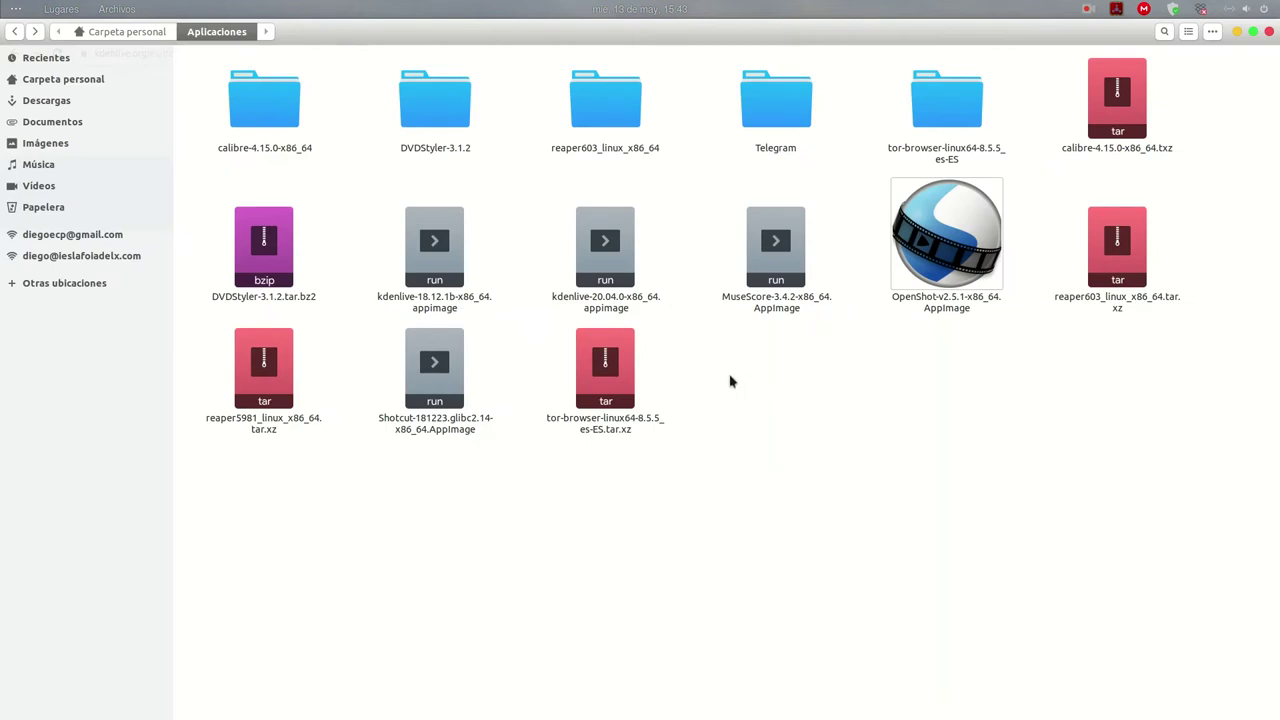
{"action": "left_click", "coordinate": [603, 247]}
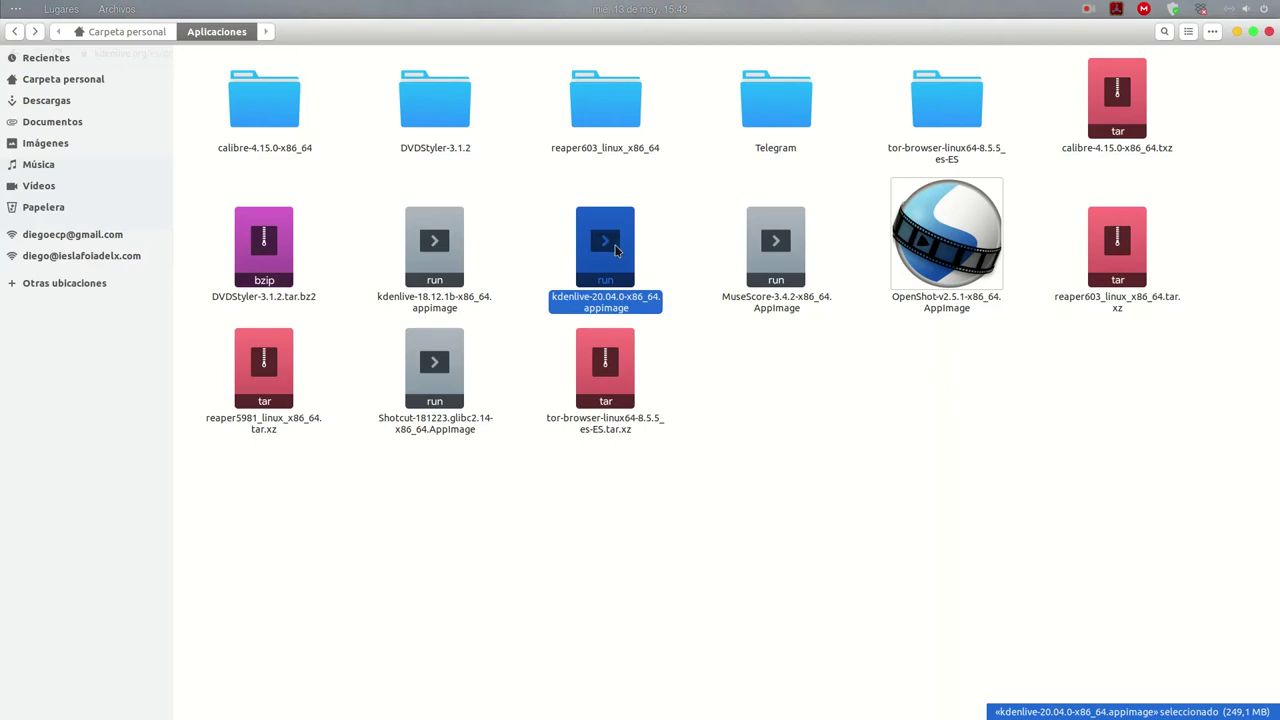
{"action": "right_click", "coordinate": [615, 249]}
{"action": "left_click", "coordinate": [676, 494]}
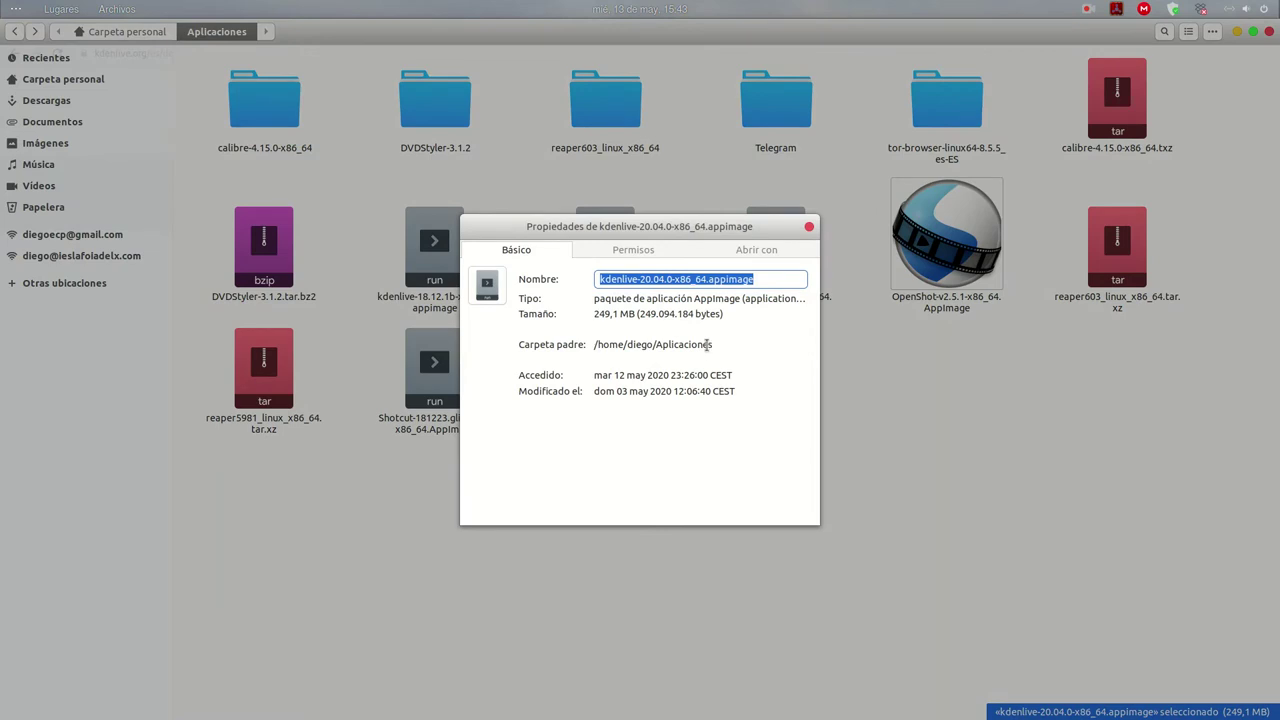
{"action": "left_click", "coordinate": [634, 250]}
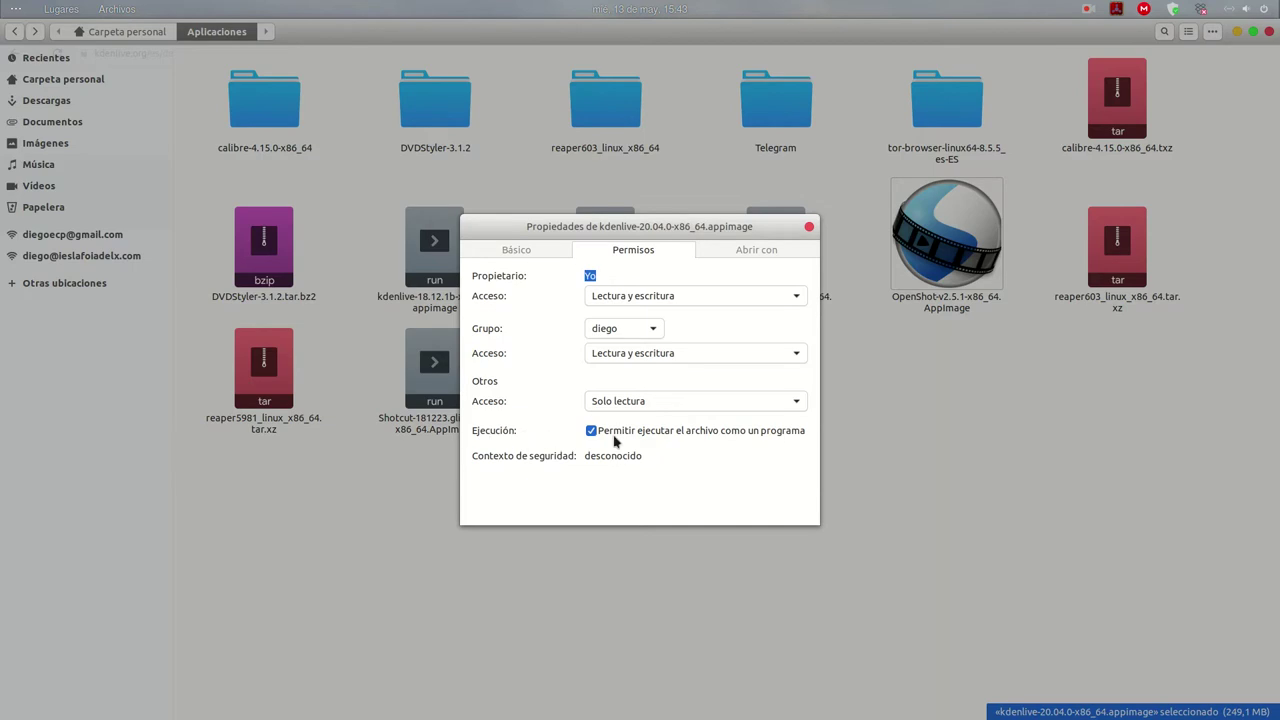
{"action": "left_click", "coordinate": [809, 226]}
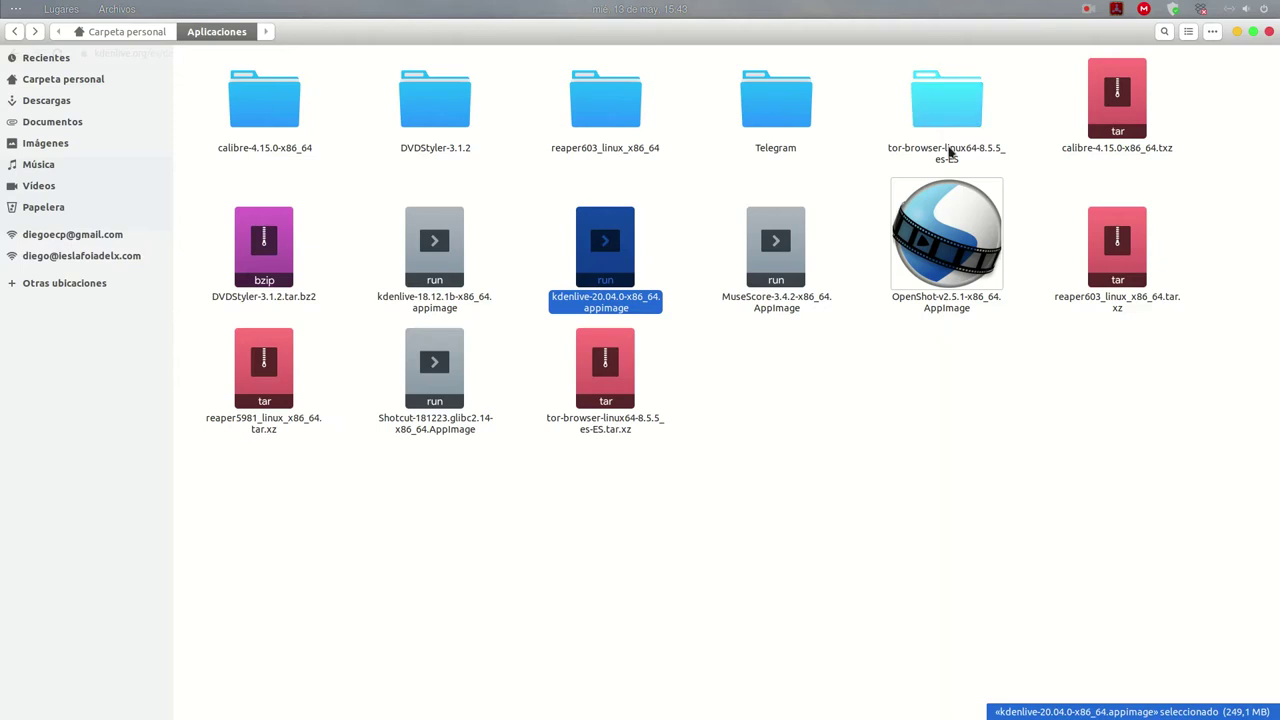
- Close the file manager and browser windows, and view the Composición and Efectos lists in Kdenlive
{"action": "left_click", "coordinate": [1269, 31]}
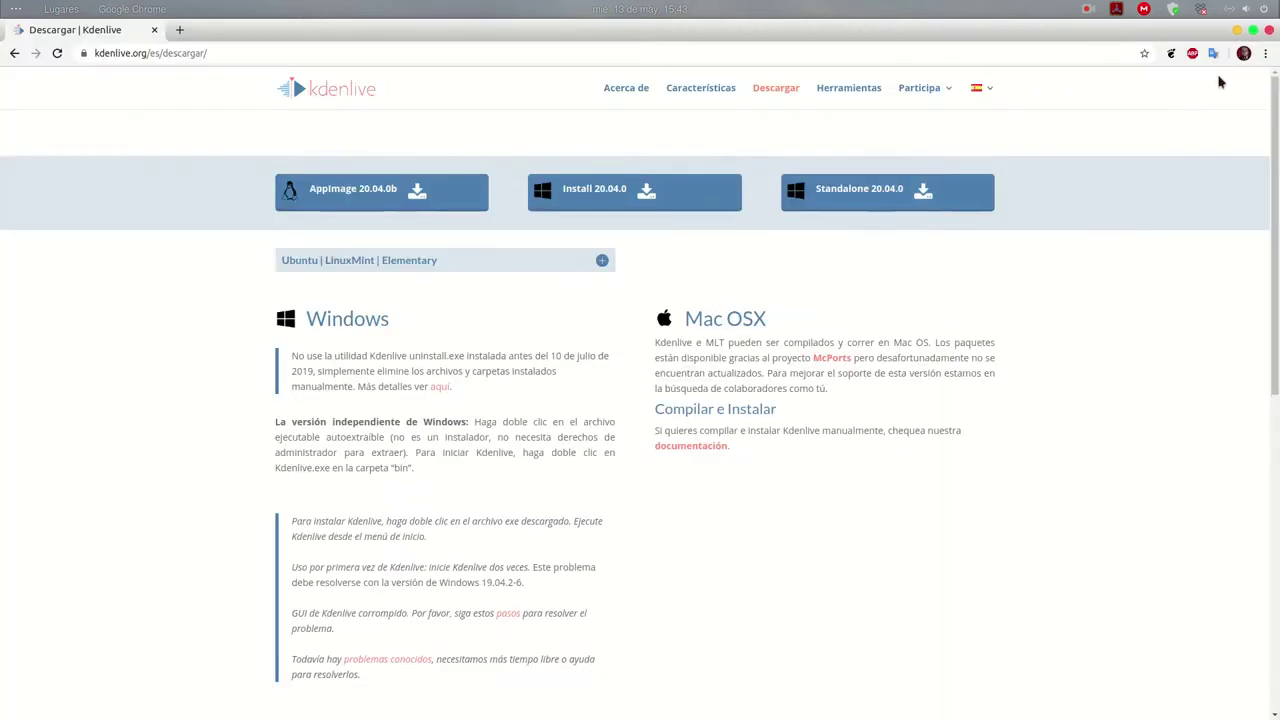
{"action": "left_click", "coordinate": [1269, 31]}
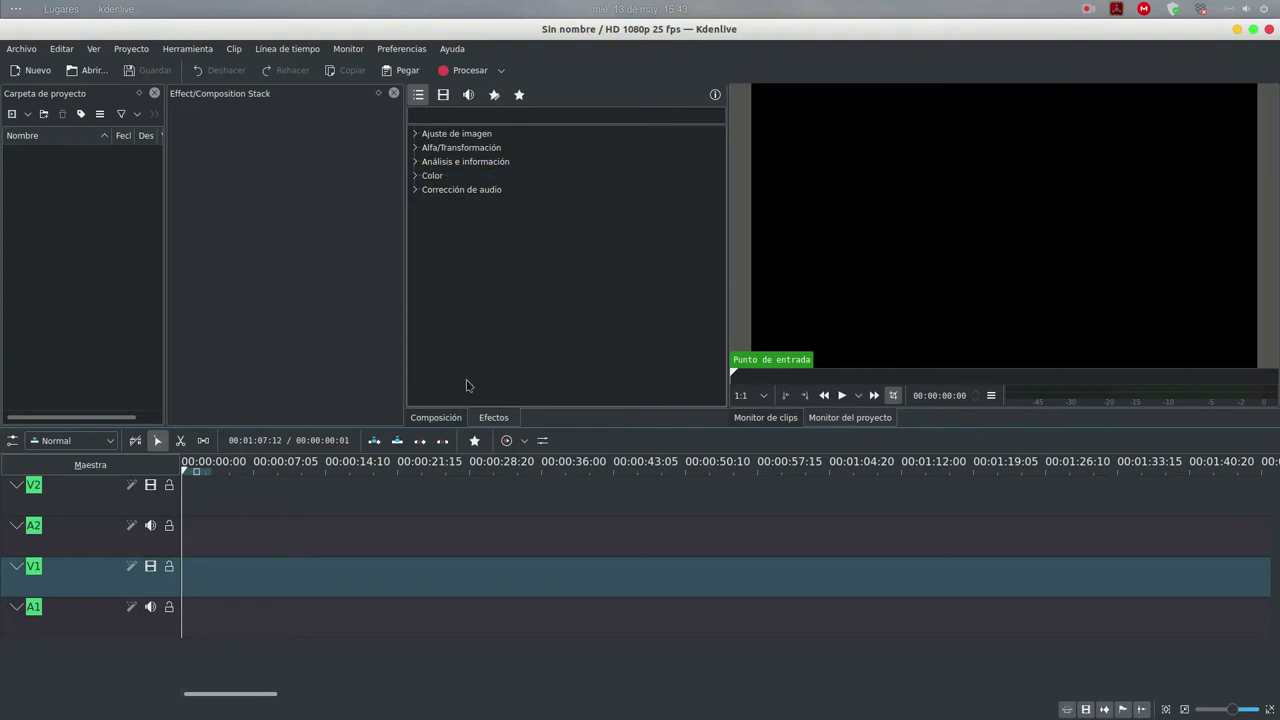
{"action": "left_click", "coordinate": [448, 419]}
{"action": "left_click", "coordinate": [495, 419]}
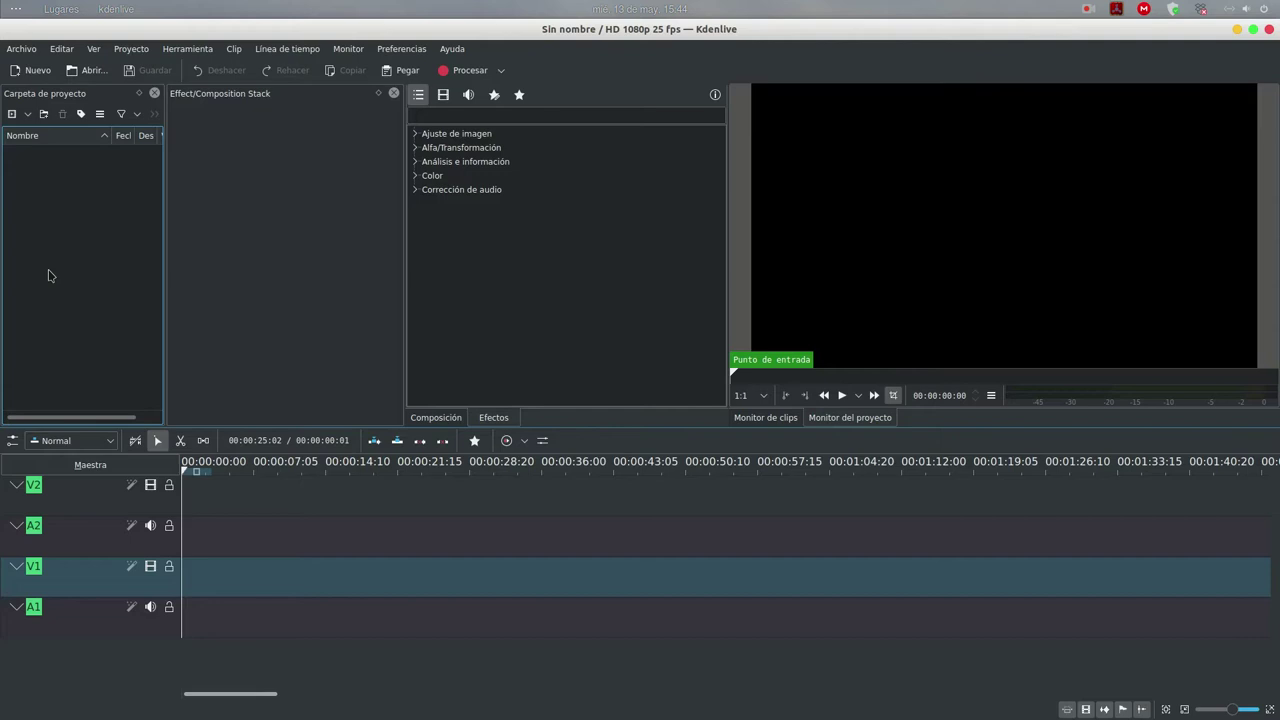
- Start a new title clip and add the text "Mis fotos" in the upper part of the frame
{"action": "left_click", "coordinate": [26, 115]}
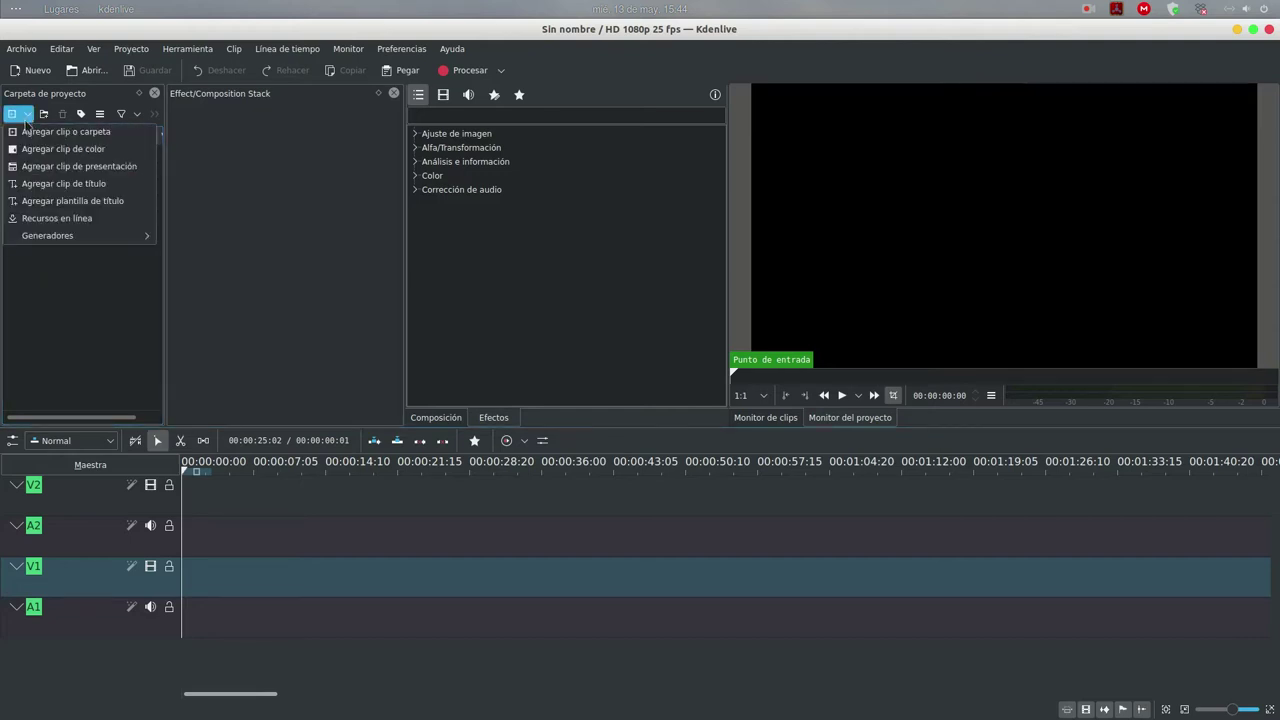
{"action": "left_click", "coordinate": [66, 186]}
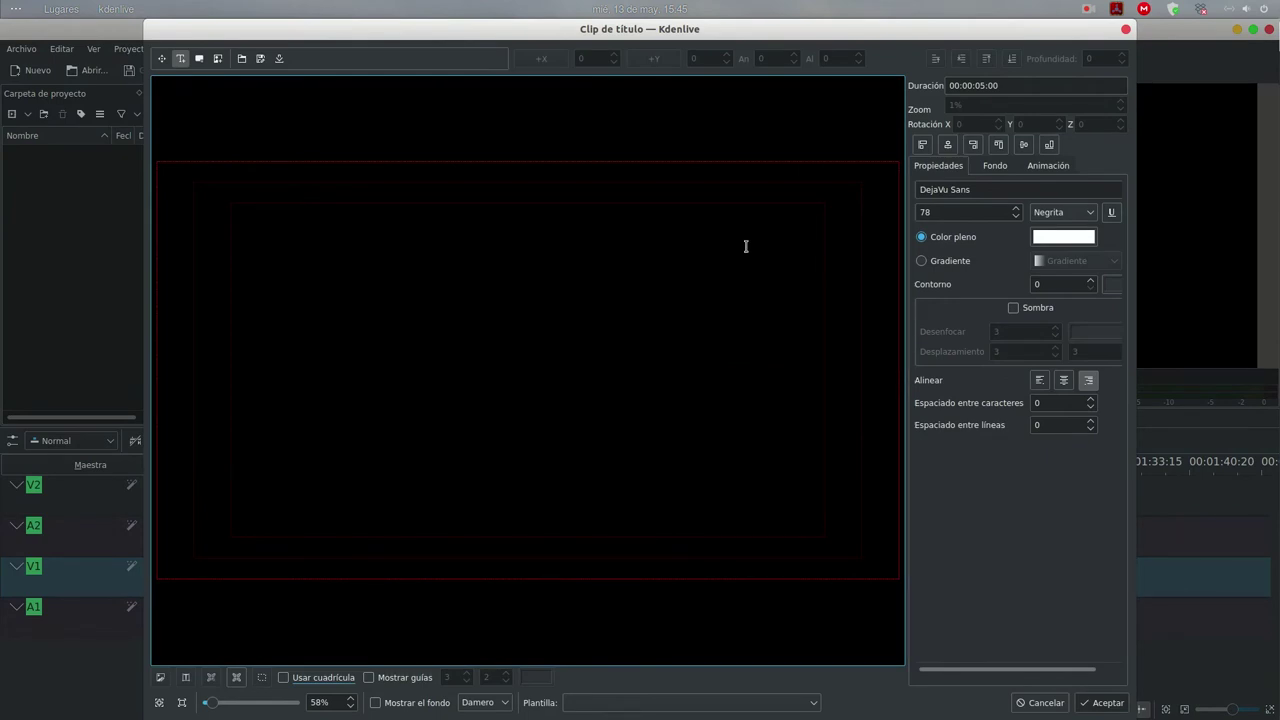
{"action": "left_click", "coordinate": [181, 59]}
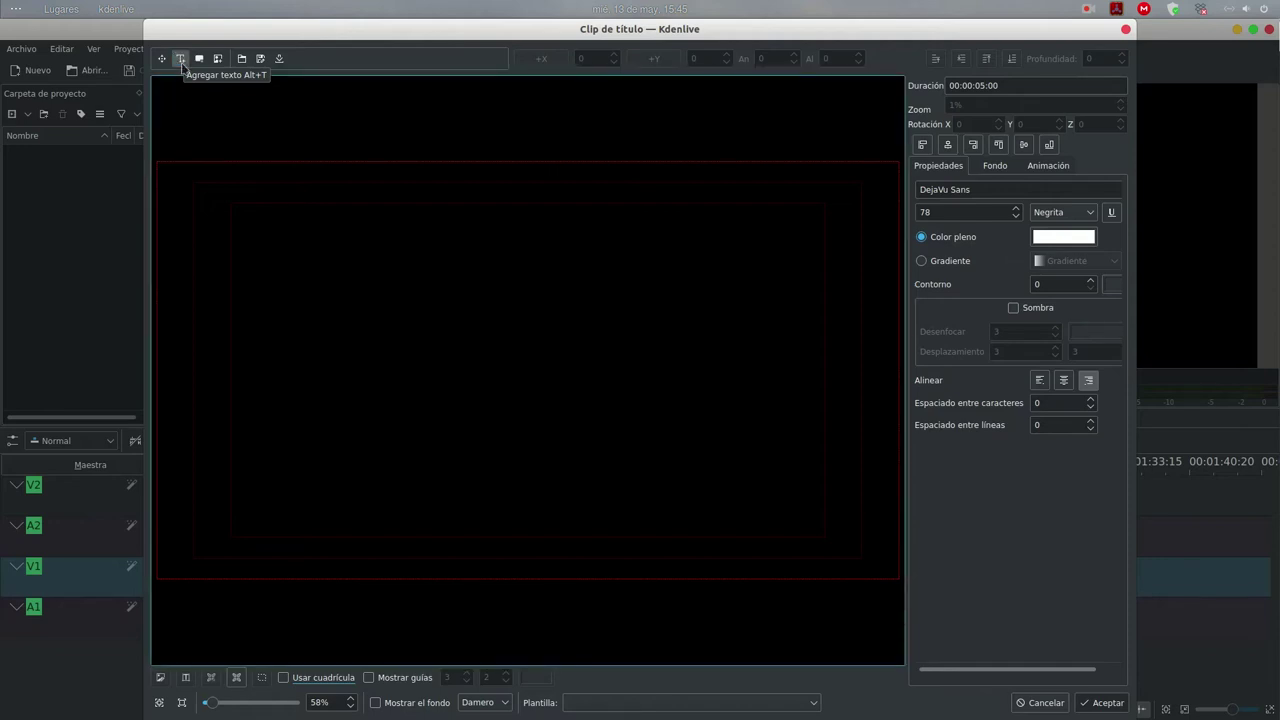
{"action": "left_click", "coordinate": [327, 307]}
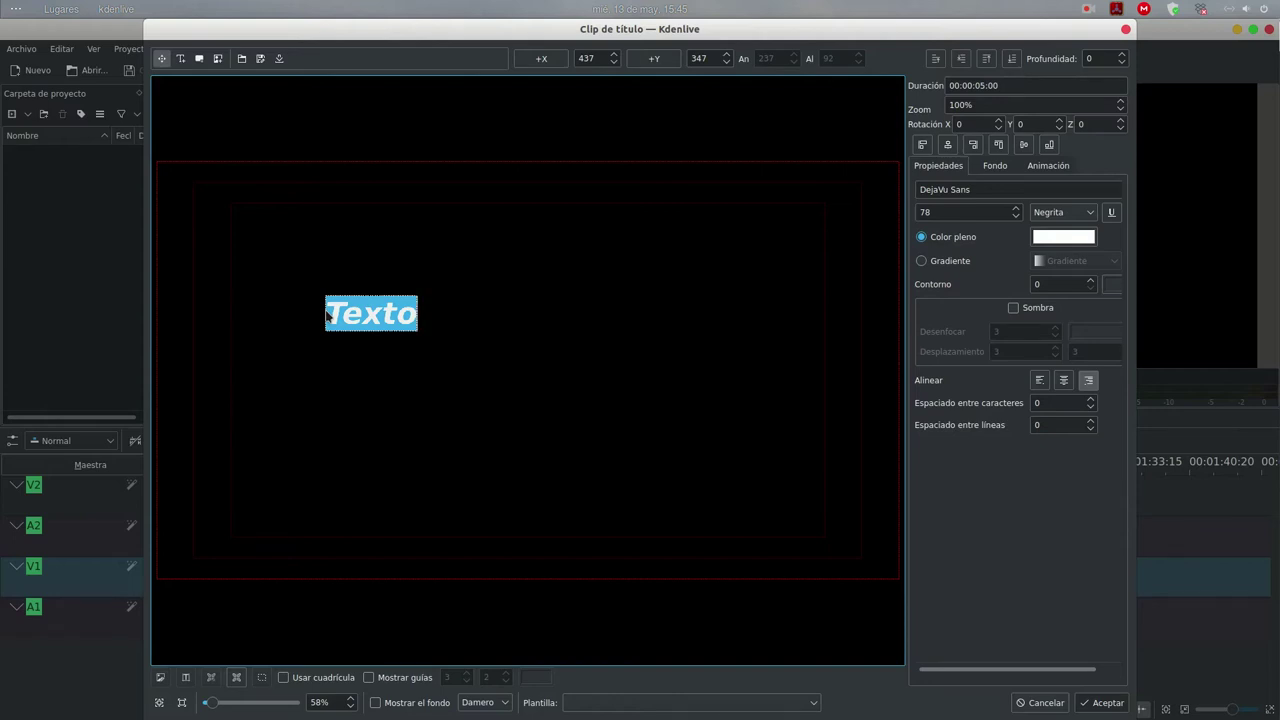
{"action": "type", "text": "Mis"}
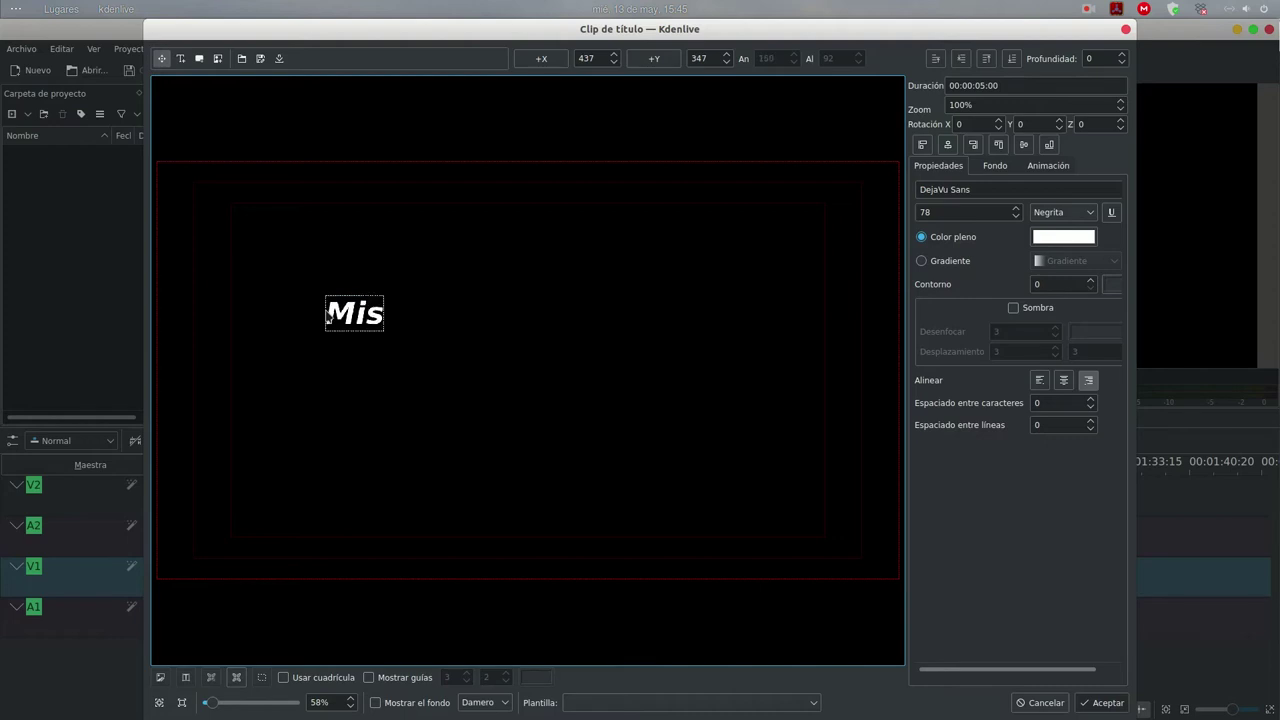
{"action": "type", "text": " fotos"}
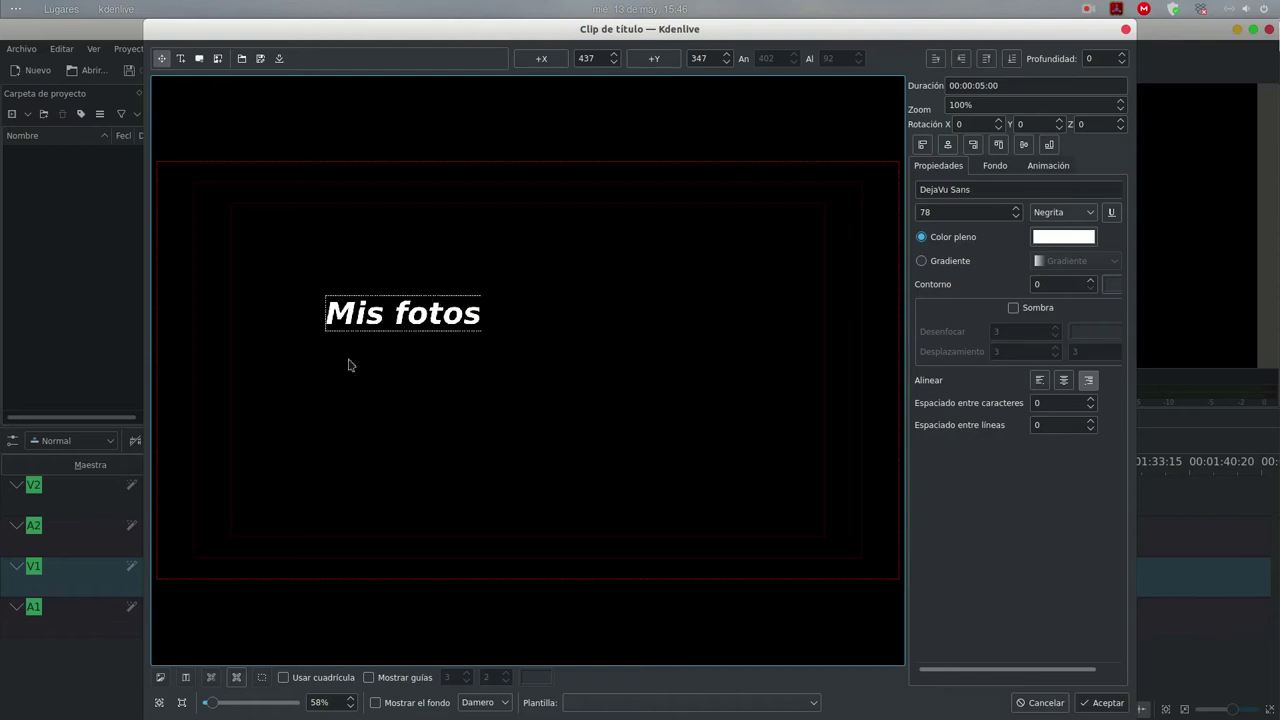
{"action": "left_click", "coordinate": [398, 372]}
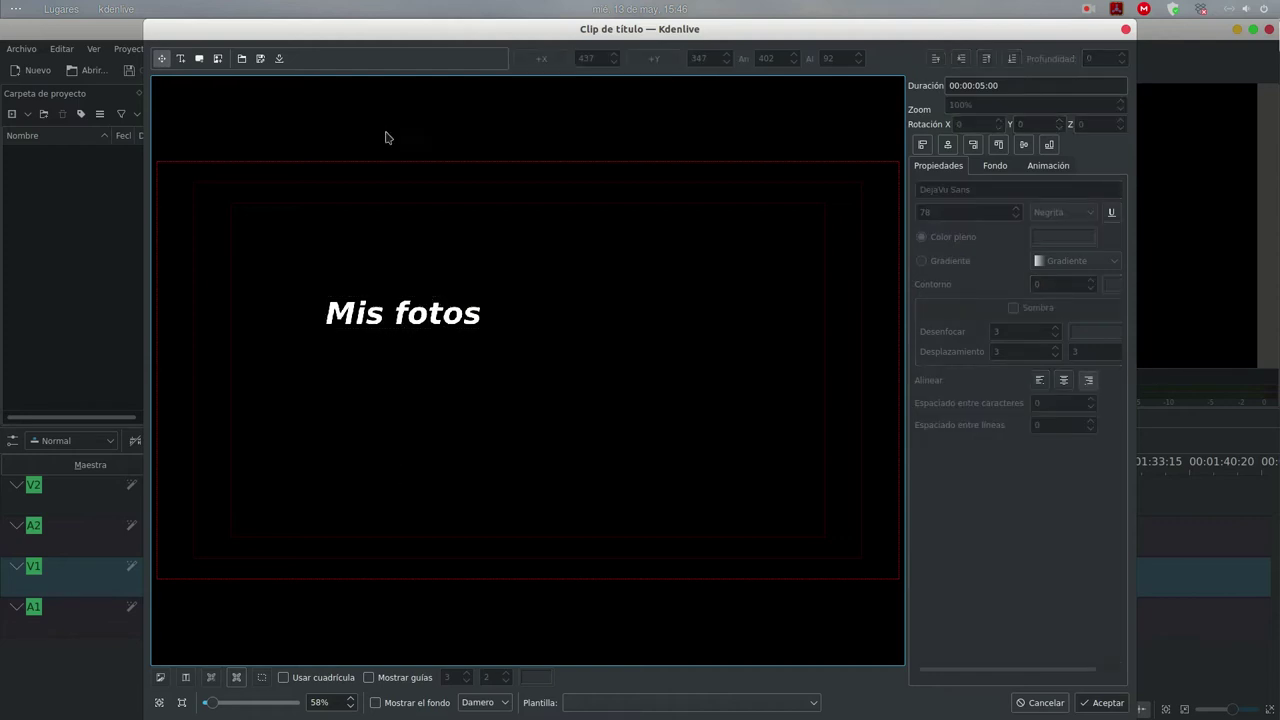
- Add a second text item with the author's full name in the lower part of the title frame
{"action": "left_click", "coordinate": [181, 58]}
{"action": "left_click", "coordinate": [289, 494]}
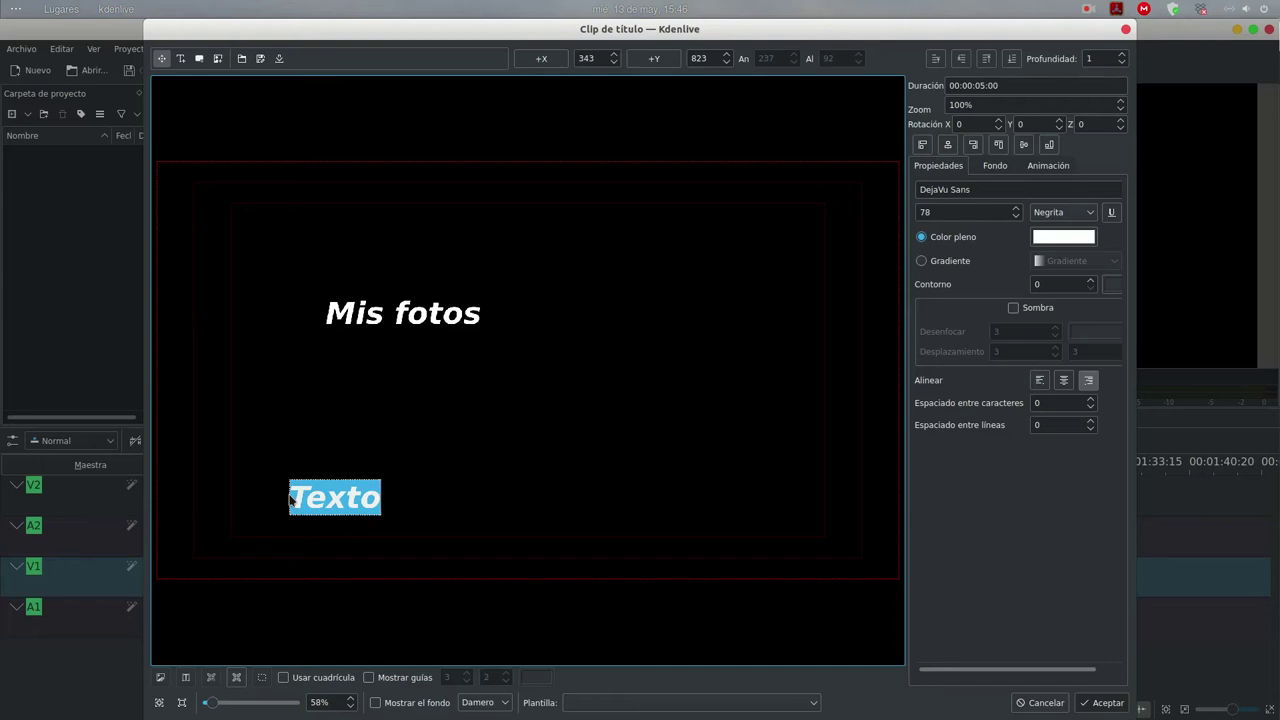
{"action": "type", "text": "D"}
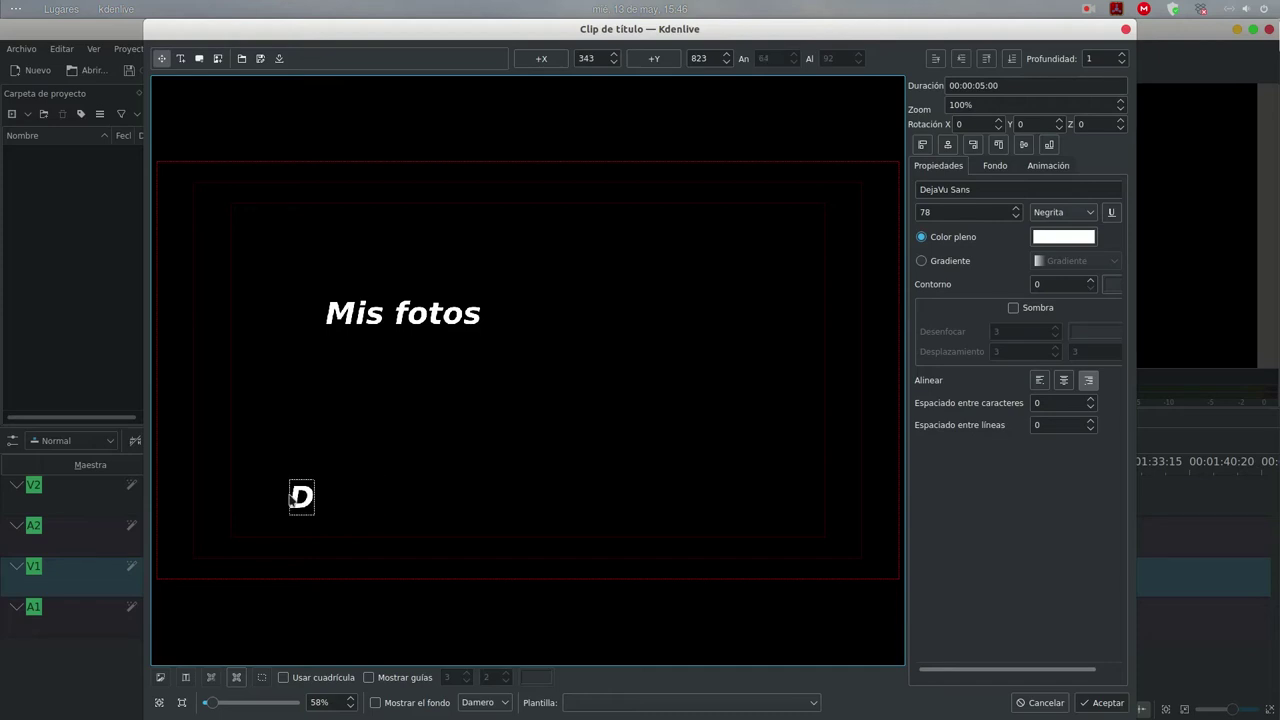
{"action": "type", "text": "iego Carre"}
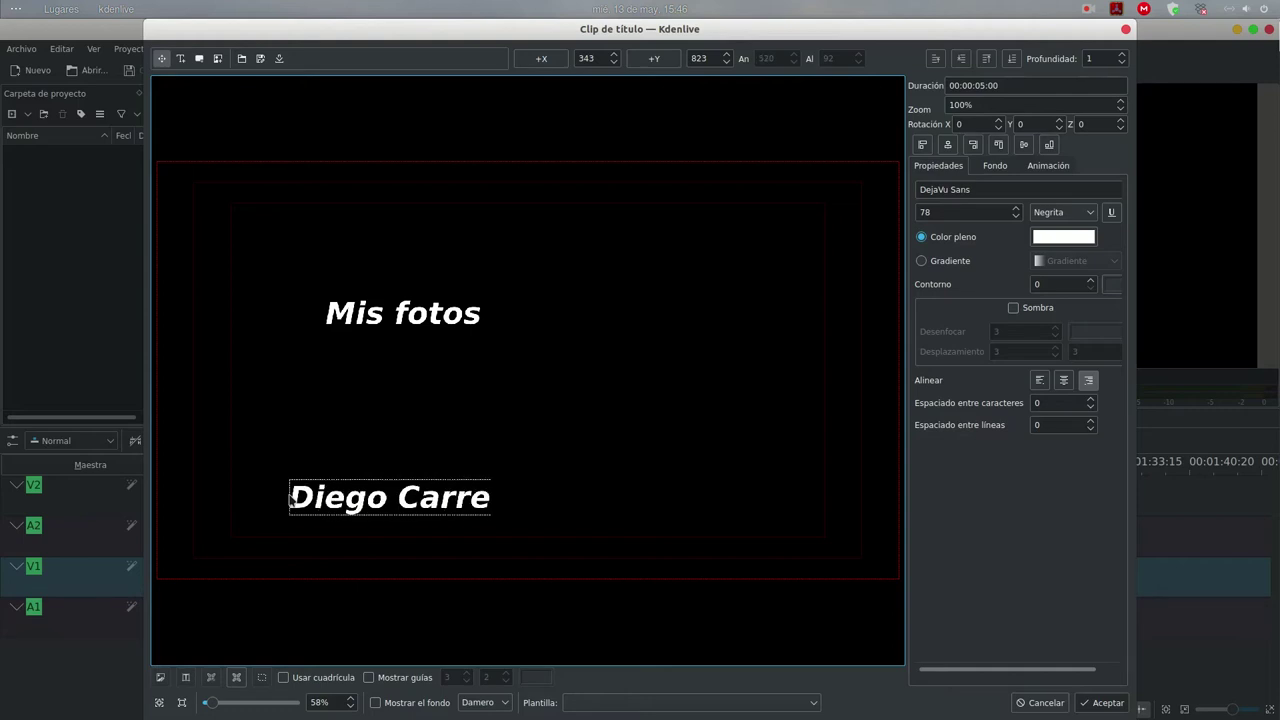
{"action": "type", "text": "ño"}
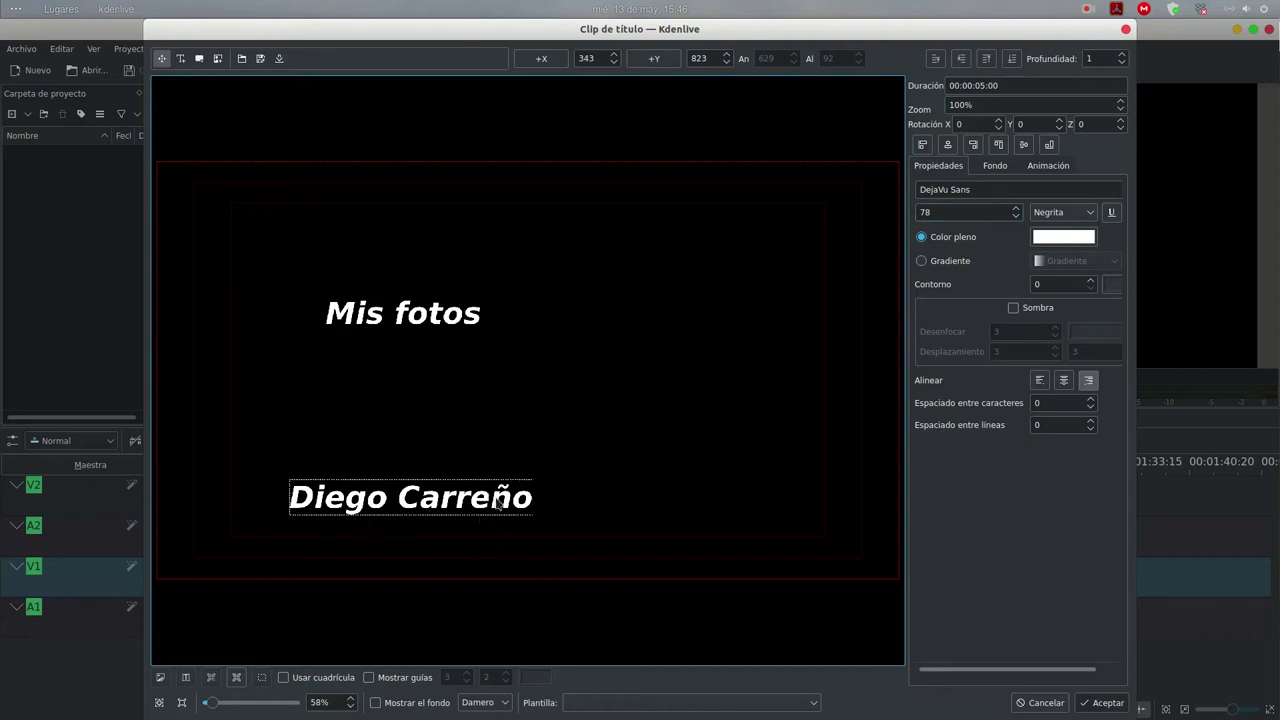
- Centre both text items horizontally in the title frame and accept the title clip
{"action": "mouse_move", "coordinate": [904, 287]}
{"action": "left_mouse_down"}
{"action": "mouse_move", "coordinate": [866, 287]}
{"action": "mouse_move", "coordinate": [880, 287]}
{"action": "left_mouse_up"}
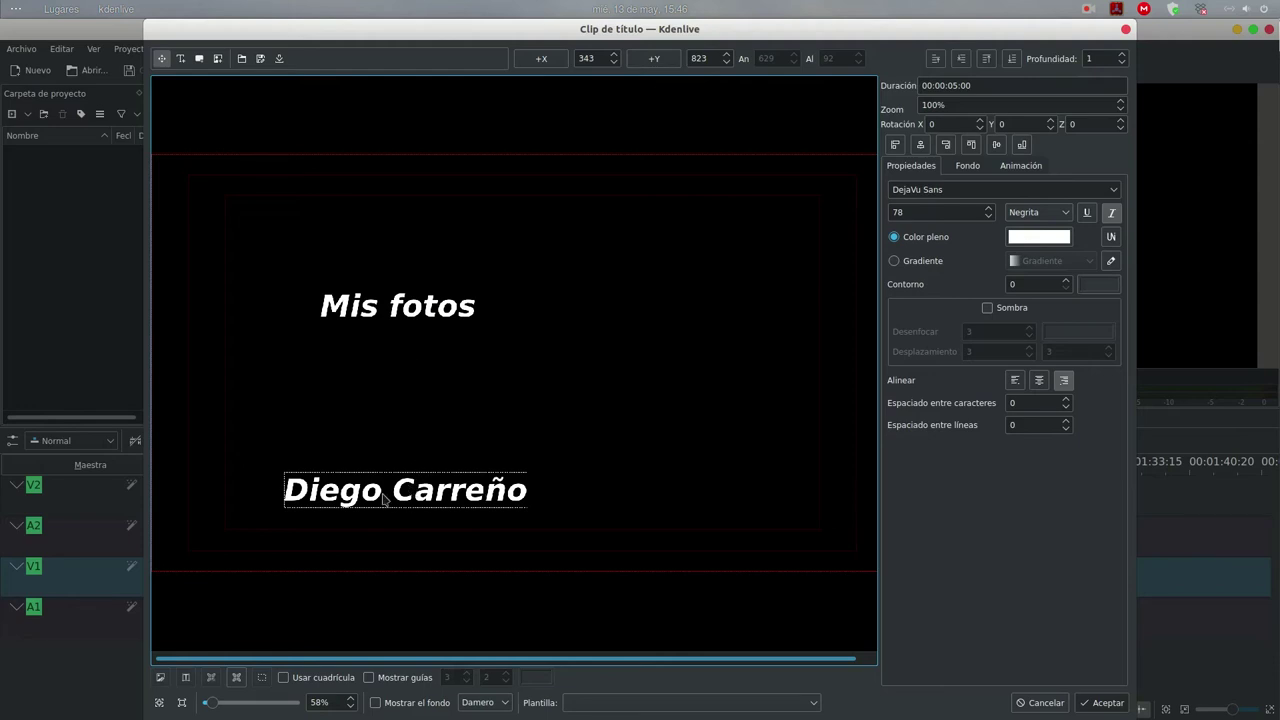
{"action": "left_click", "coordinate": [412, 310]}
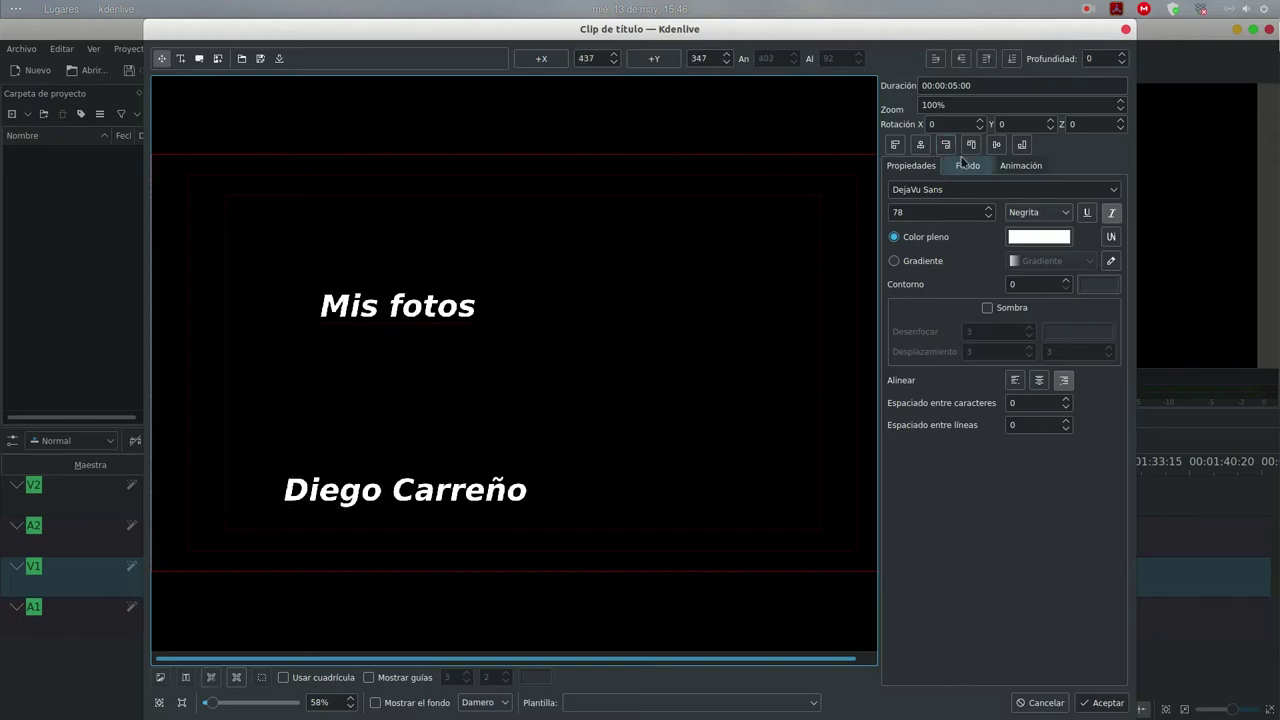
{"action": "left_click", "coordinate": [920, 145]}
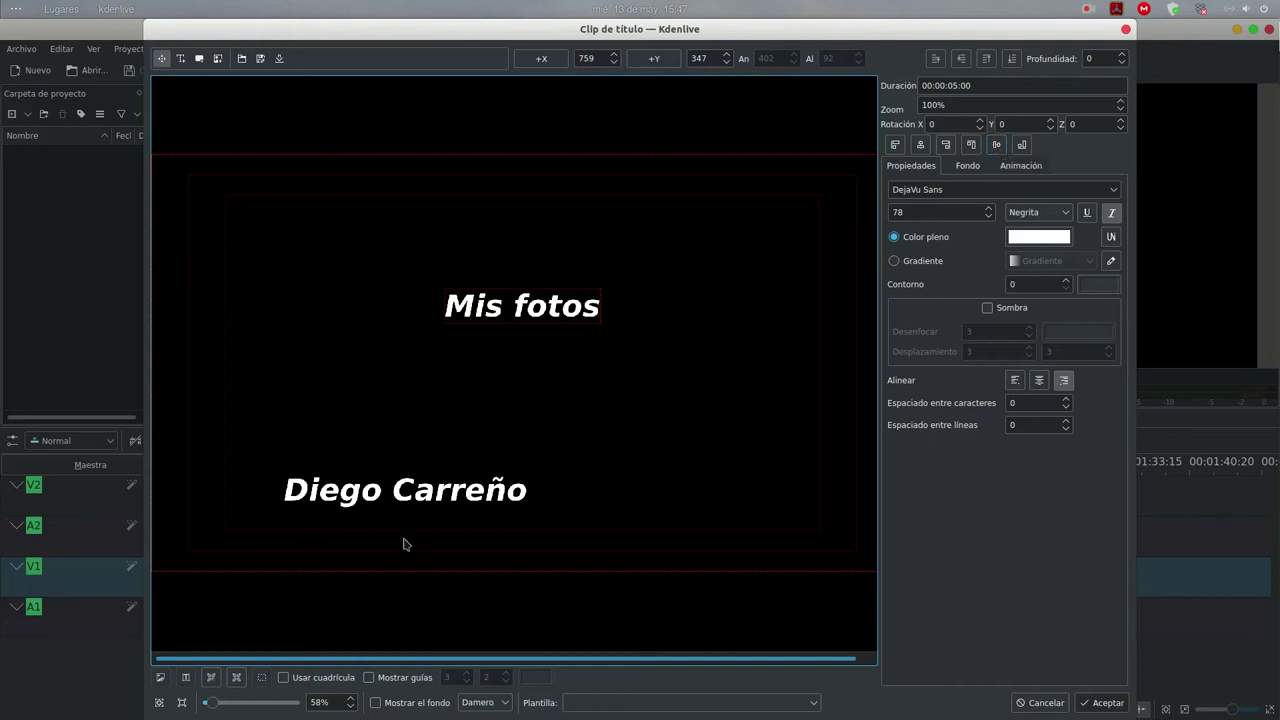
{"action": "left_click", "coordinate": [431, 491]}
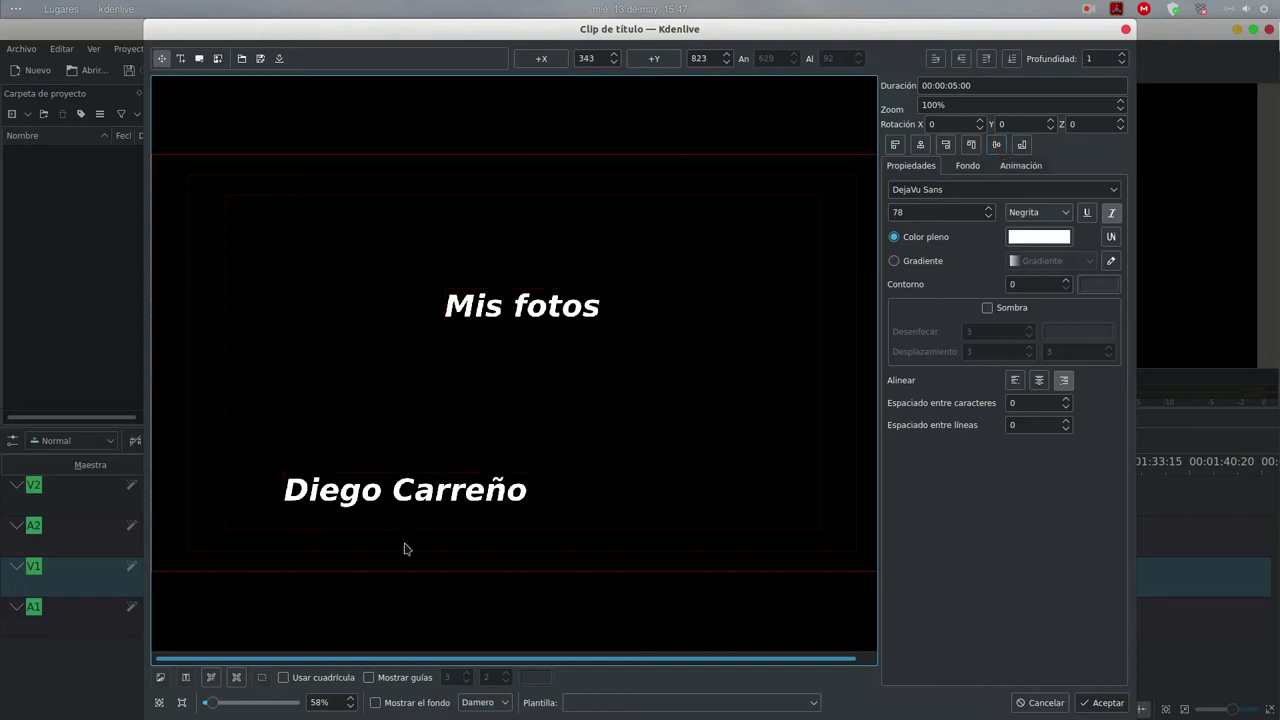
{"action": "left_click", "coordinate": [921, 145]}
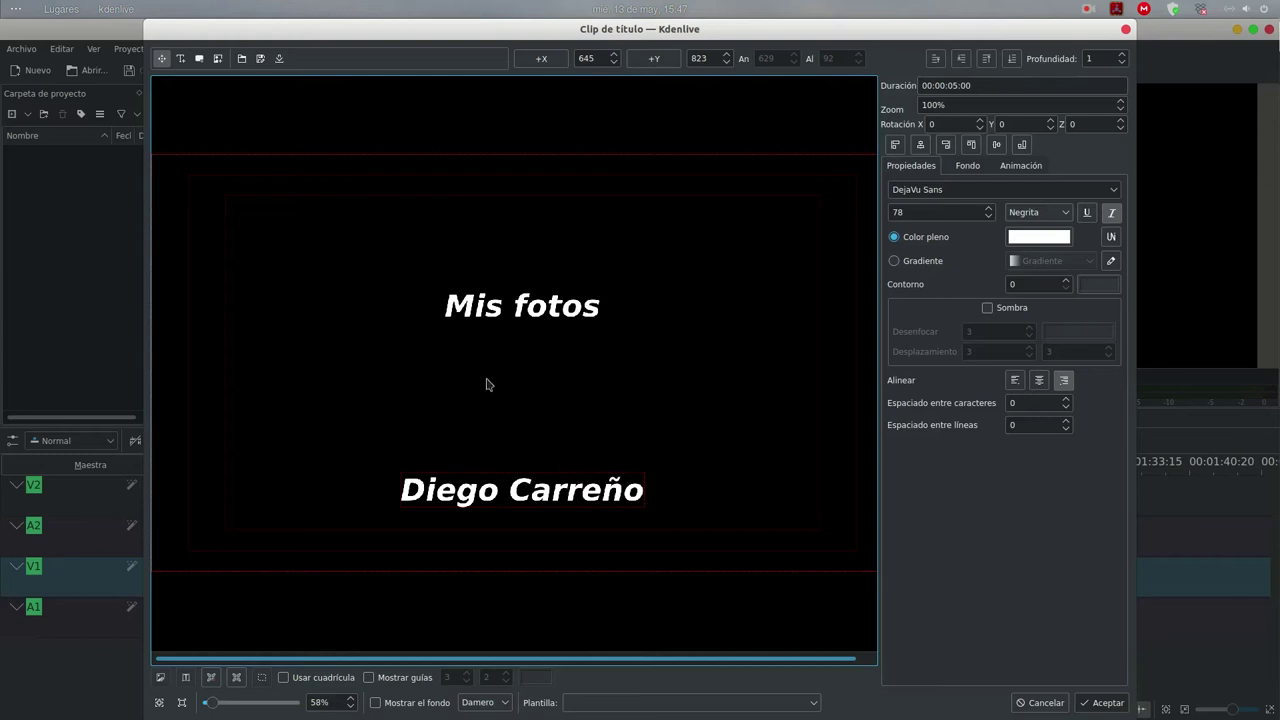
{"action": "left_click", "coordinate": [1105, 702]}
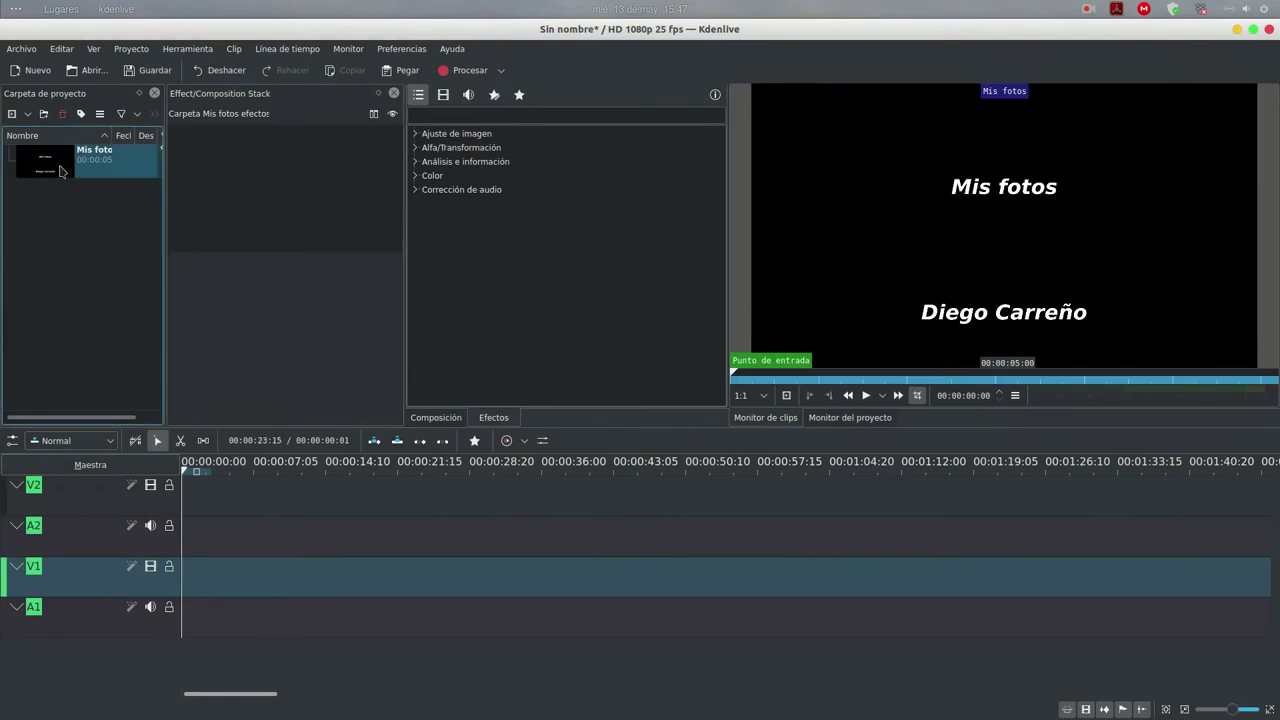
- Place the "Mis fotos" title clip at the very start of track V2
{"action": "left_click_drag", "start_coordinate": [57, 170], "coordinate": [205, 495]}
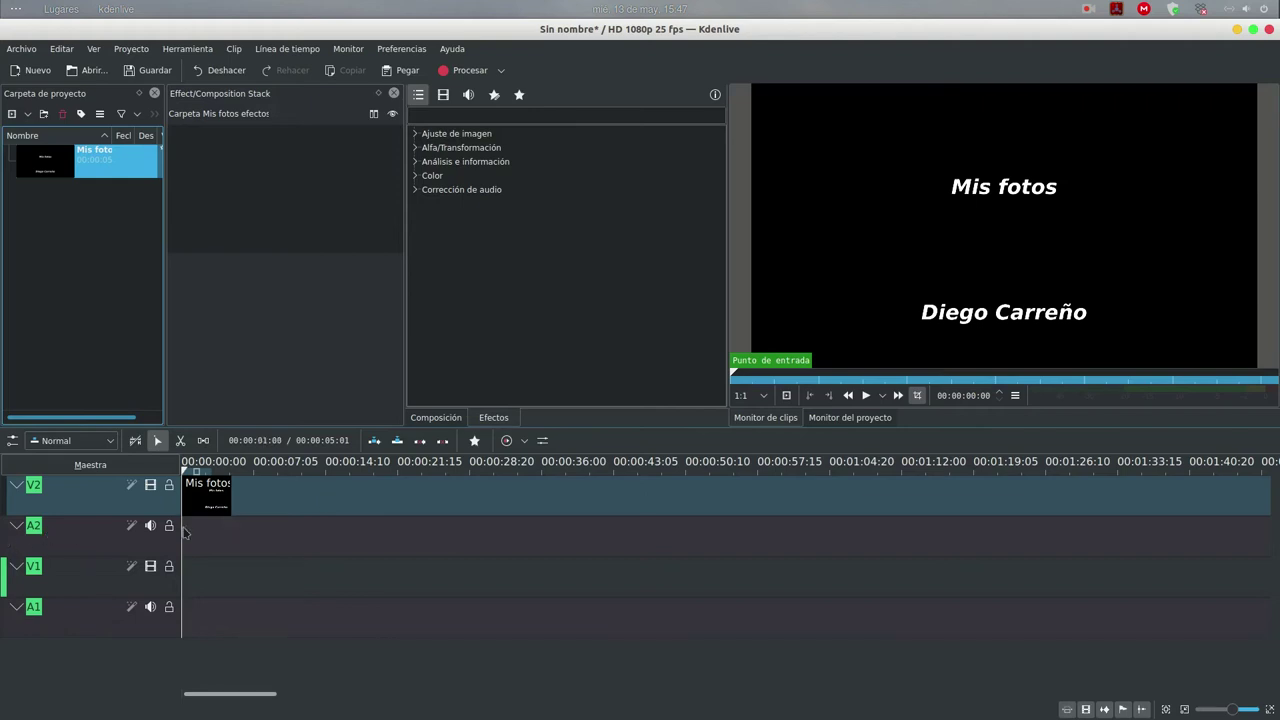
{"action": "left_click_drag", "start_coordinate": [198, 488], "coordinate": [236, 547]}
{"action": "left_click_drag", "start_coordinate": [228, 497], "coordinate": [194, 496]}
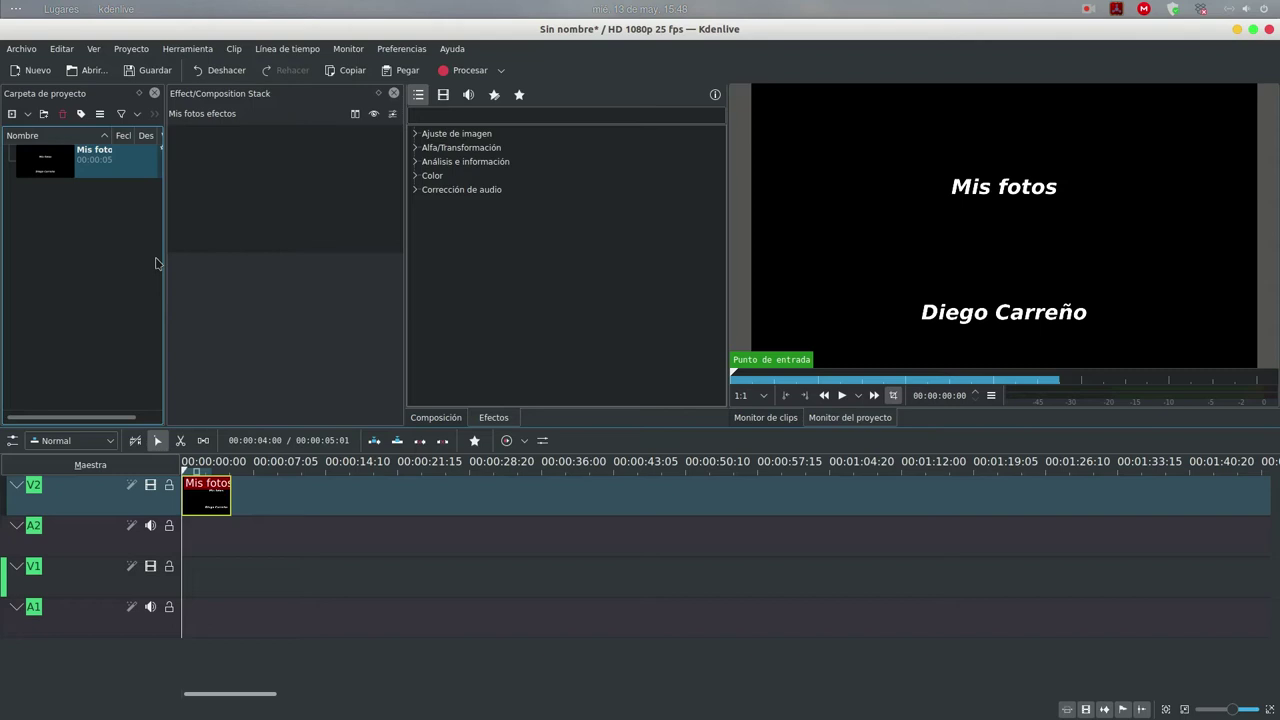
- Start a new presentation clip in the project bin and name it "fotos"
{"action": "right_click", "coordinate": [62, 224]}
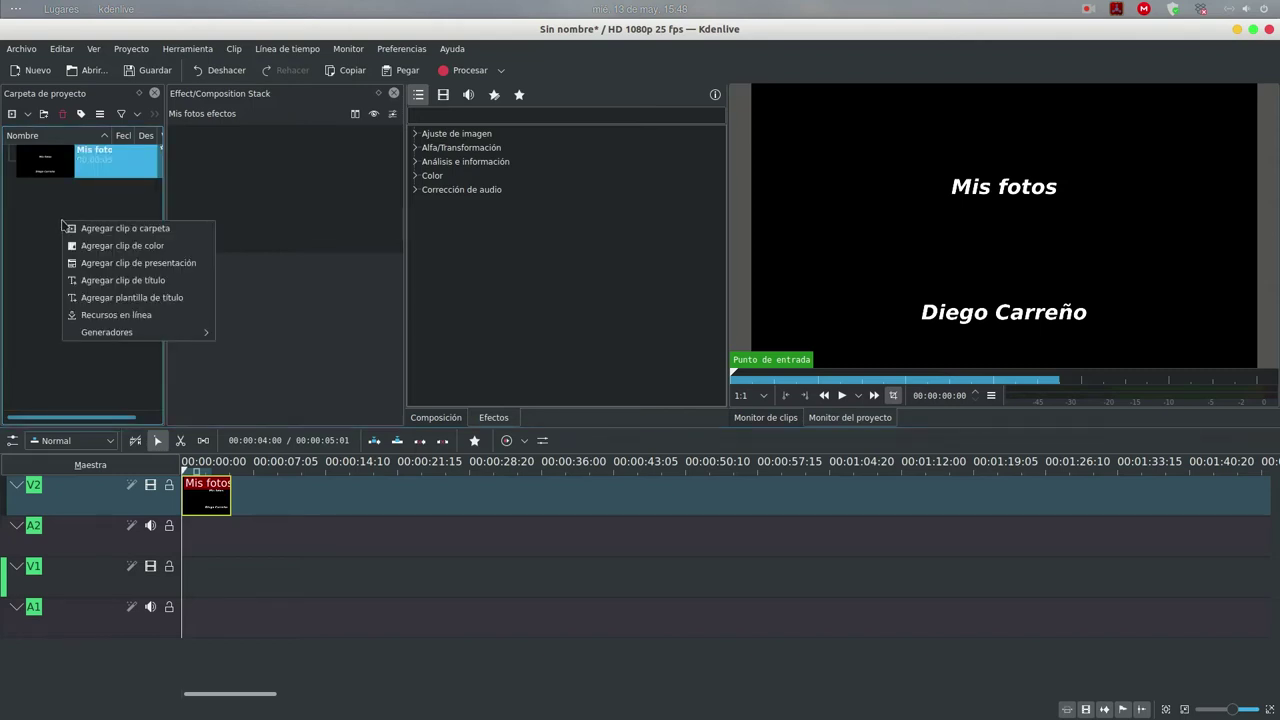
{"action": "key", "text": "Escape"}
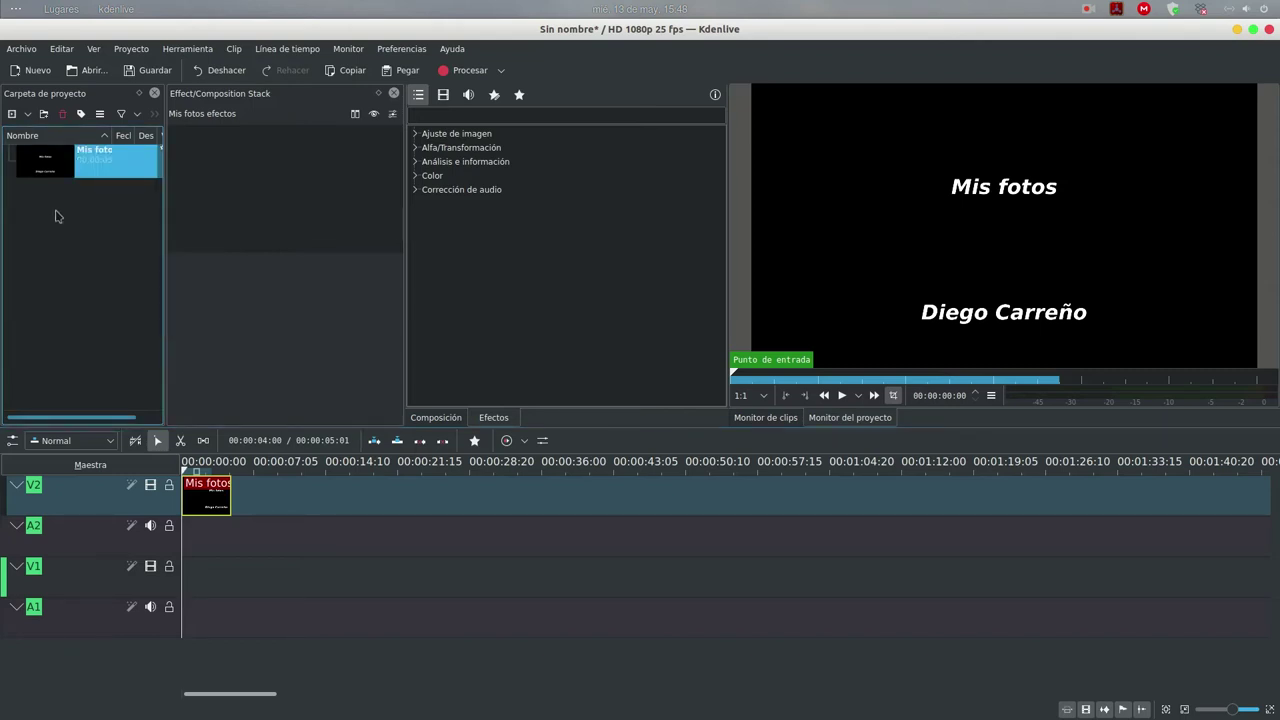
{"action": "left_click", "coordinate": [28, 113]}
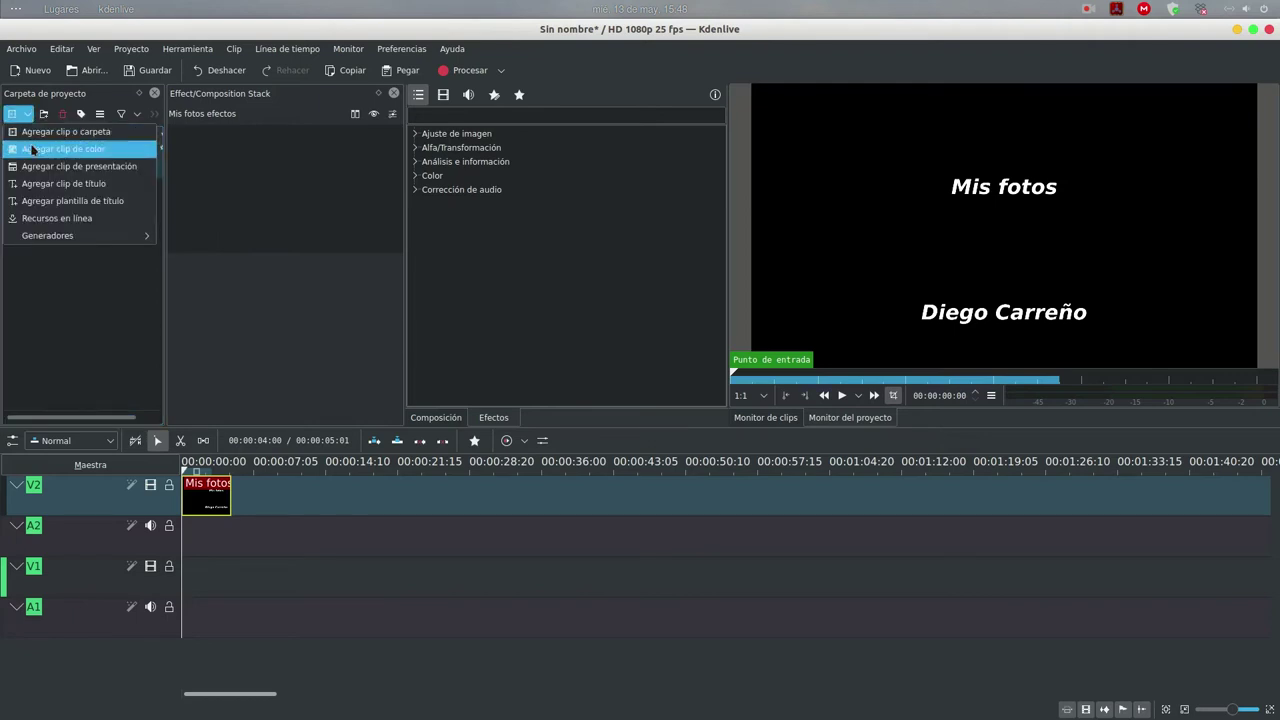
{"action": "left_click", "coordinate": [82, 168]}
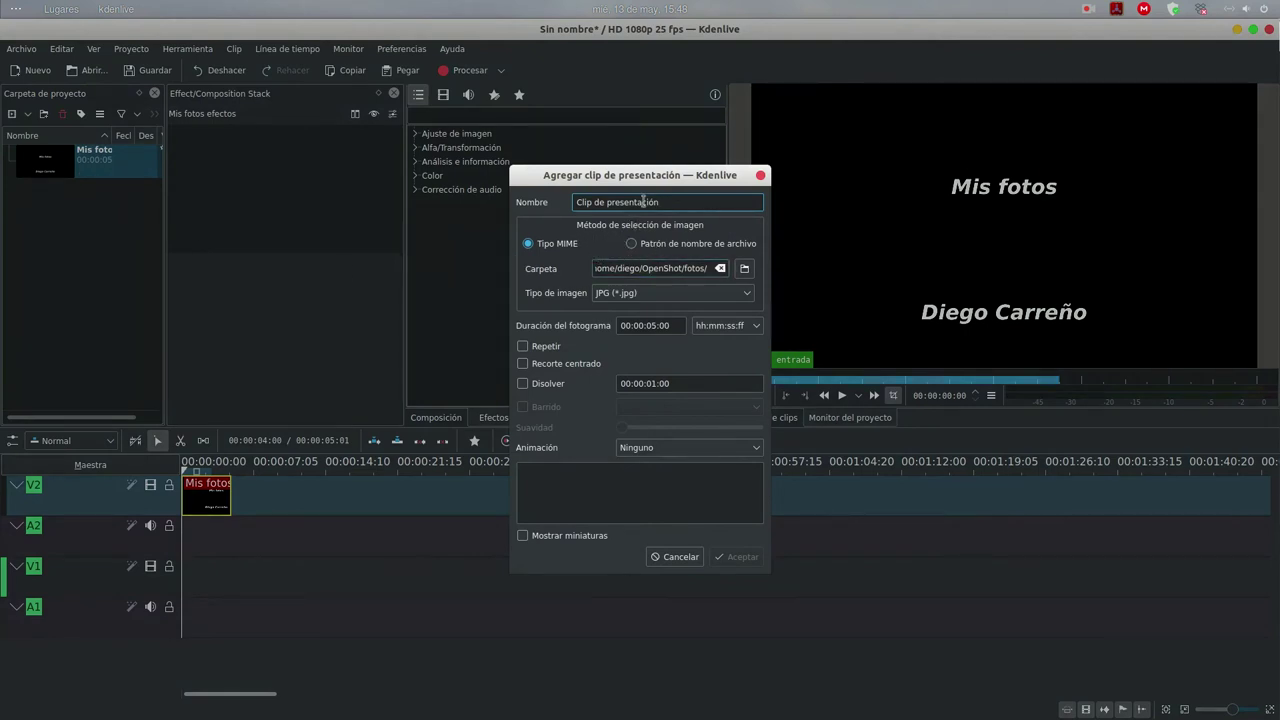
{"action": "left_click_drag", "start_coordinate": [675, 205], "coordinate": [593, 194]}
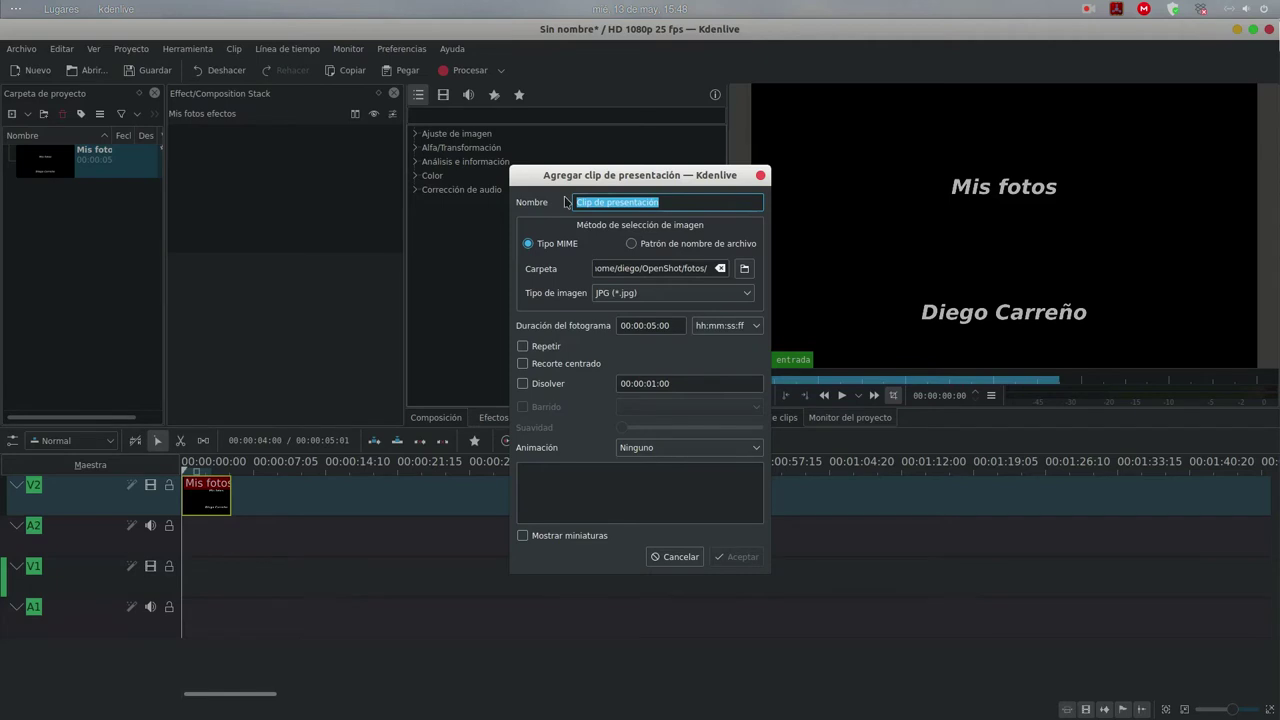
{"action": "type", "text": "fotos"}
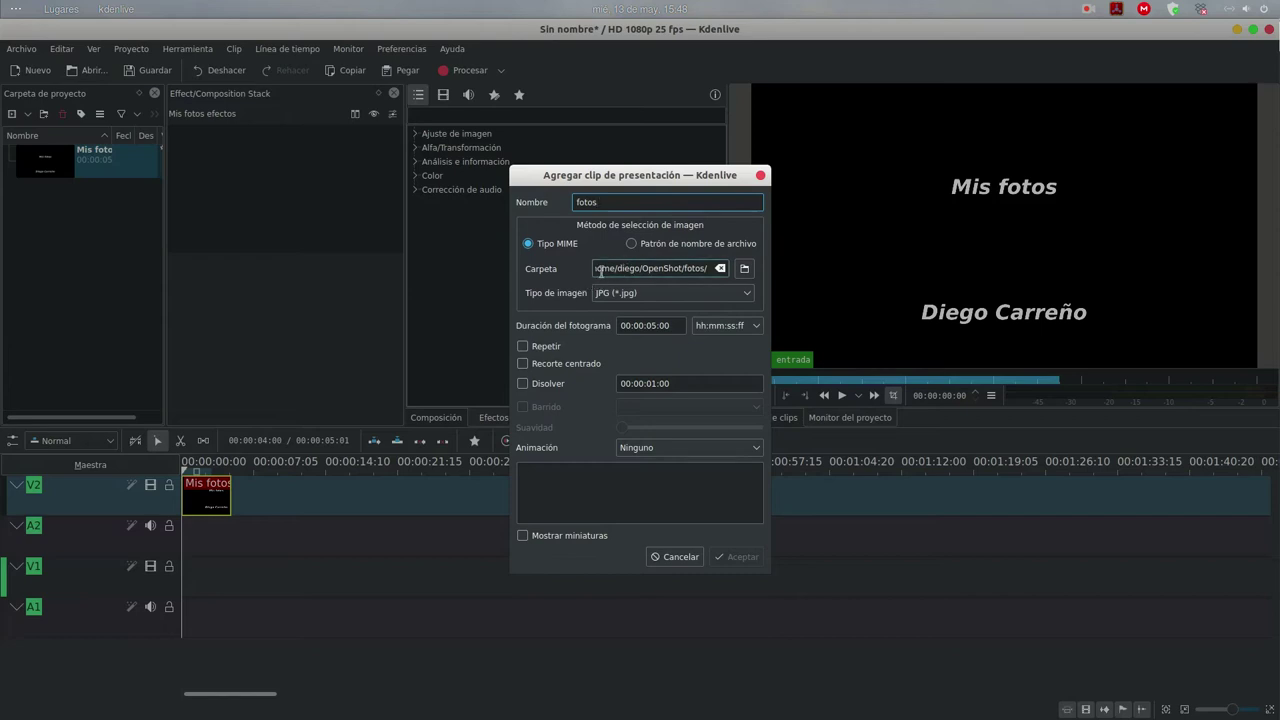
- Set the presentation clip's image folder to the fotos folder inside the kdenlive directory of the home folder
{"action": "left_click", "coordinate": [744, 268]}
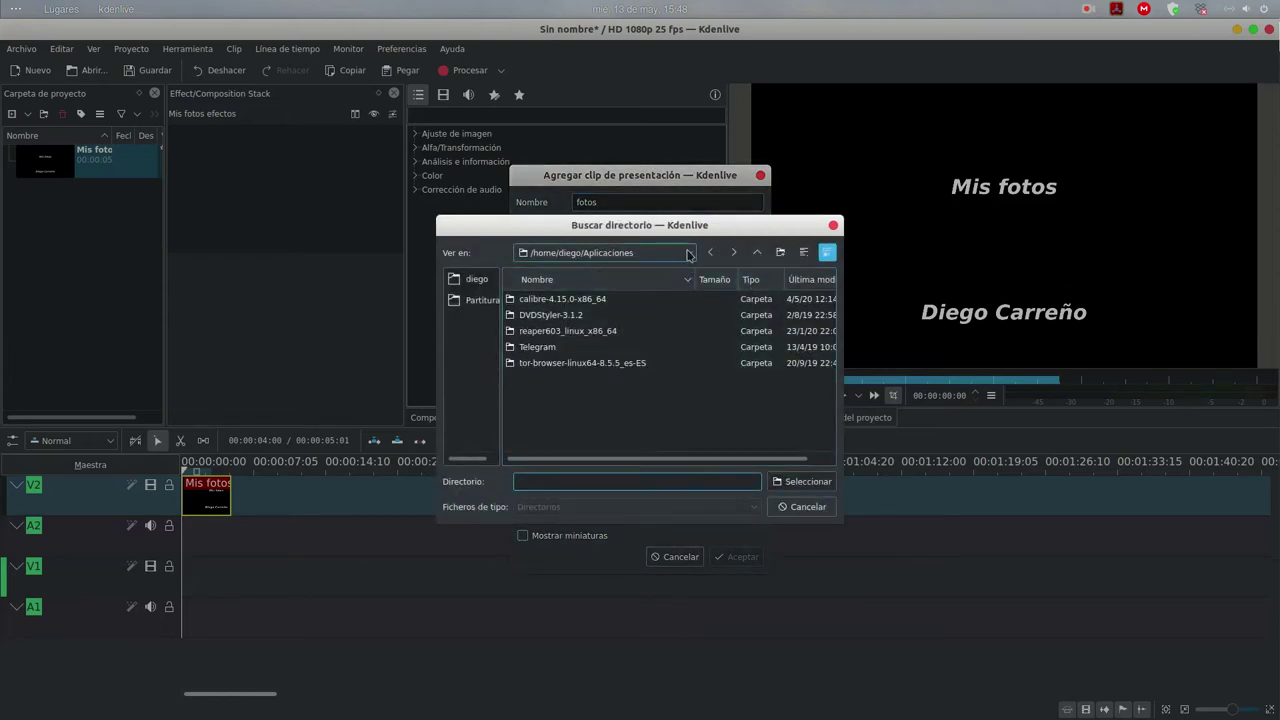
{"action": "left_click", "coordinate": [757, 253]}
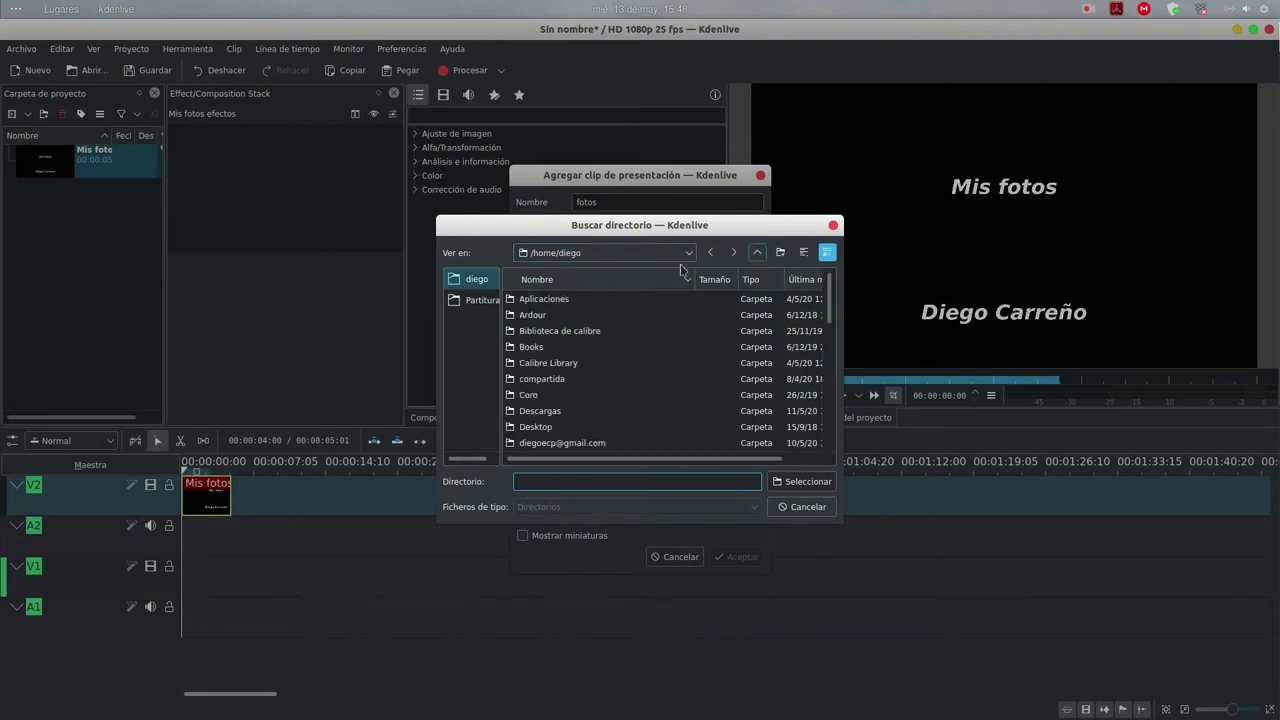
{"action": "left_click_drag", "start_coordinate": [829, 313], "coordinate": [829, 408]}
{"action": "double_click", "coordinate": [560, 347]}
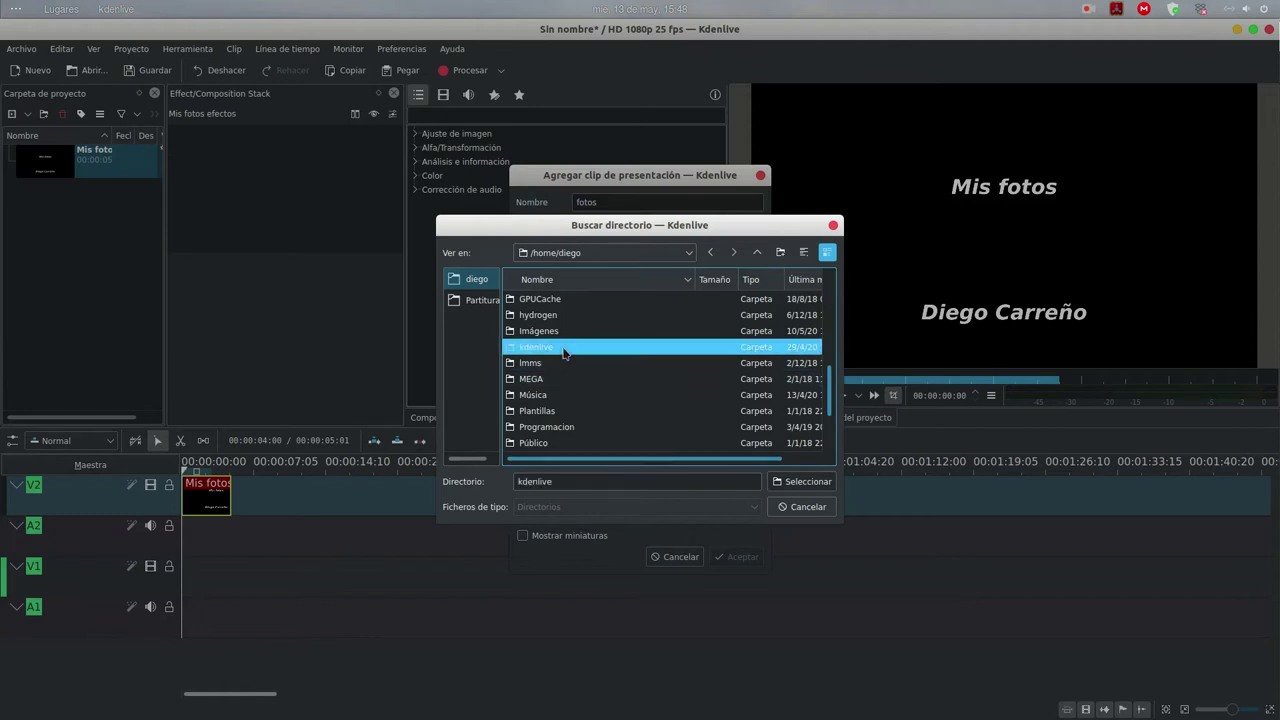
{"action": "left_click", "coordinate": [535, 302]}
{"action": "double_click", "coordinate": [535, 302]}
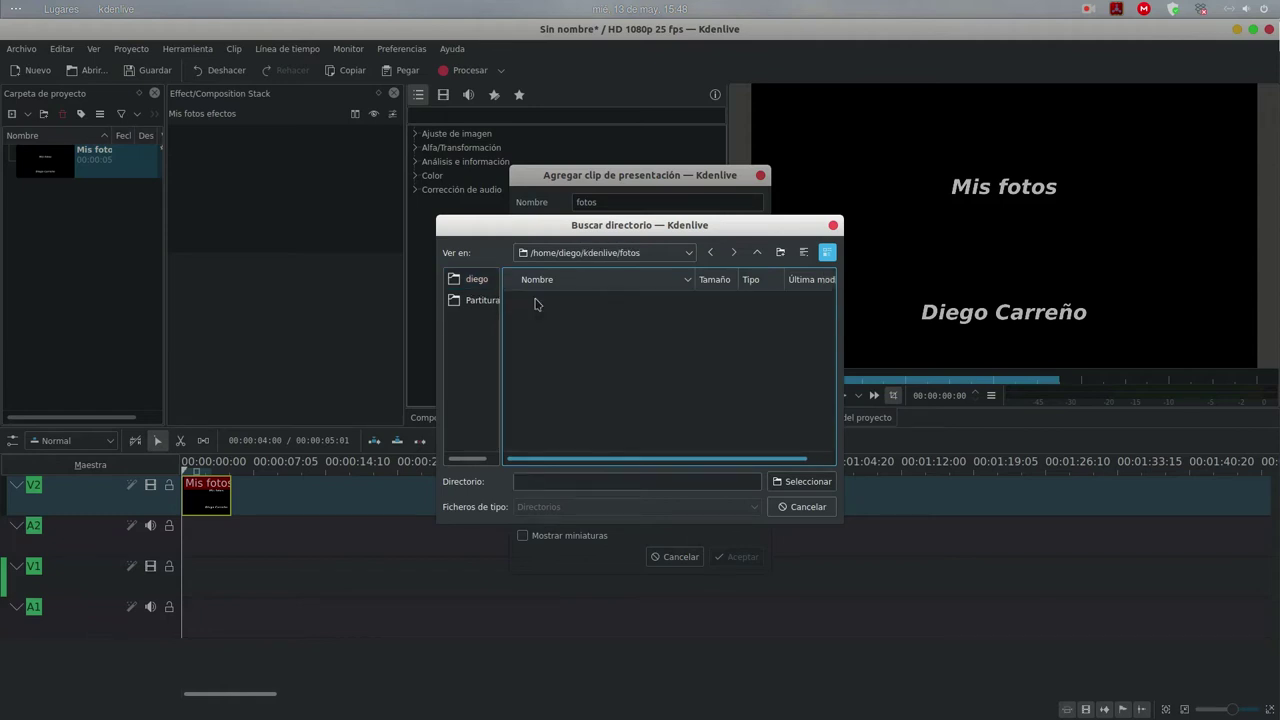
{"action": "left_click", "coordinate": [805, 482]}
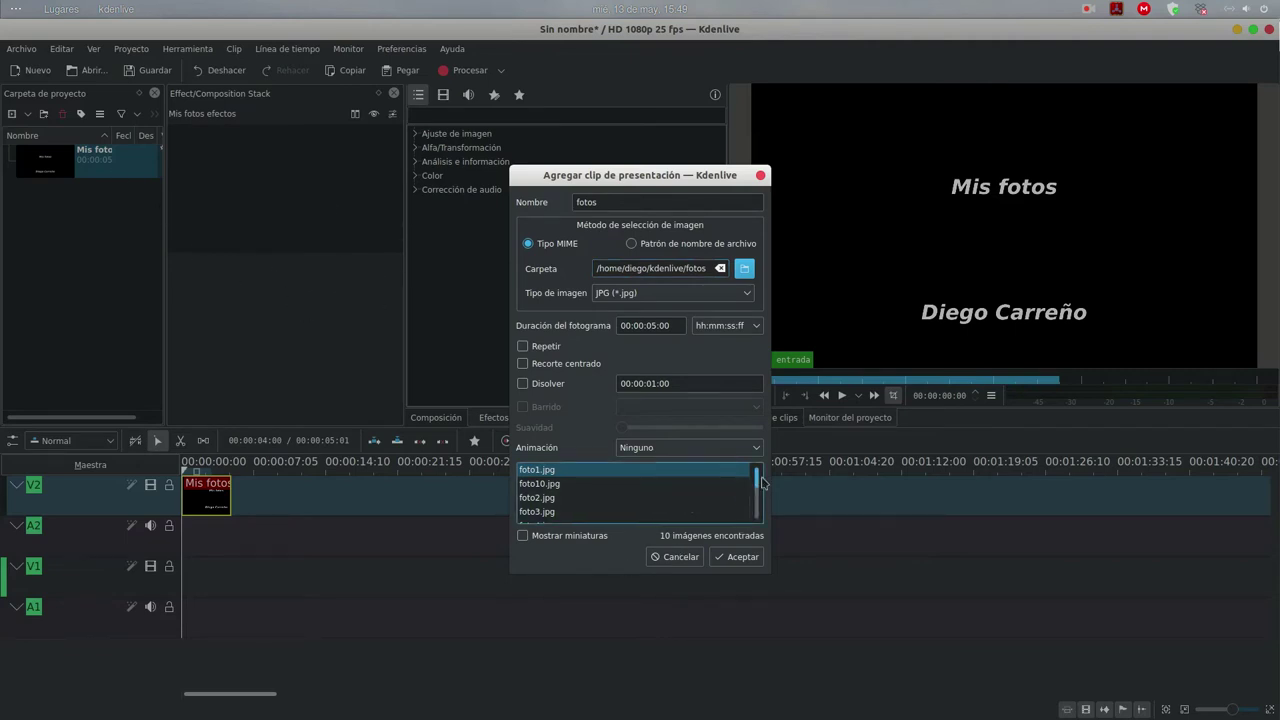
- Check the list of found images and the available image types, keeping JPG (*.jpg)
{"action": "left_click_drag", "start_coordinate": [757, 480], "coordinate": [758, 513]}
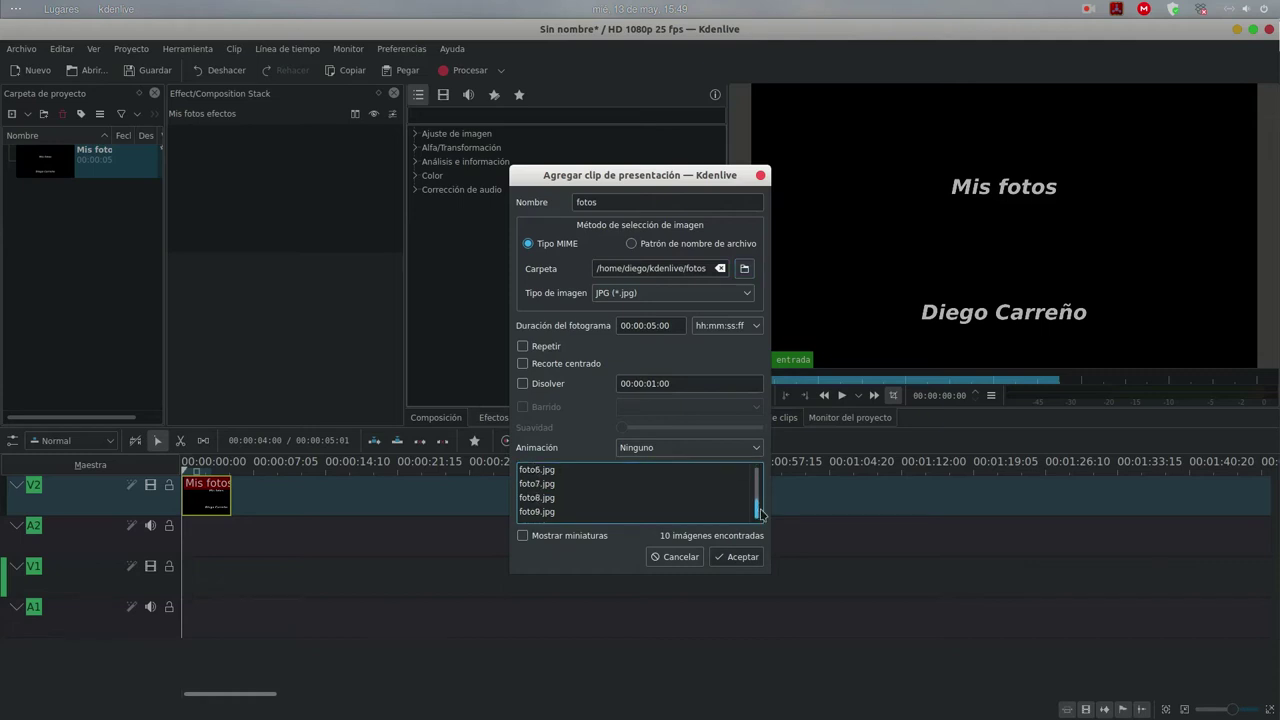
{"action": "left_click", "coordinate": [657, 295]}
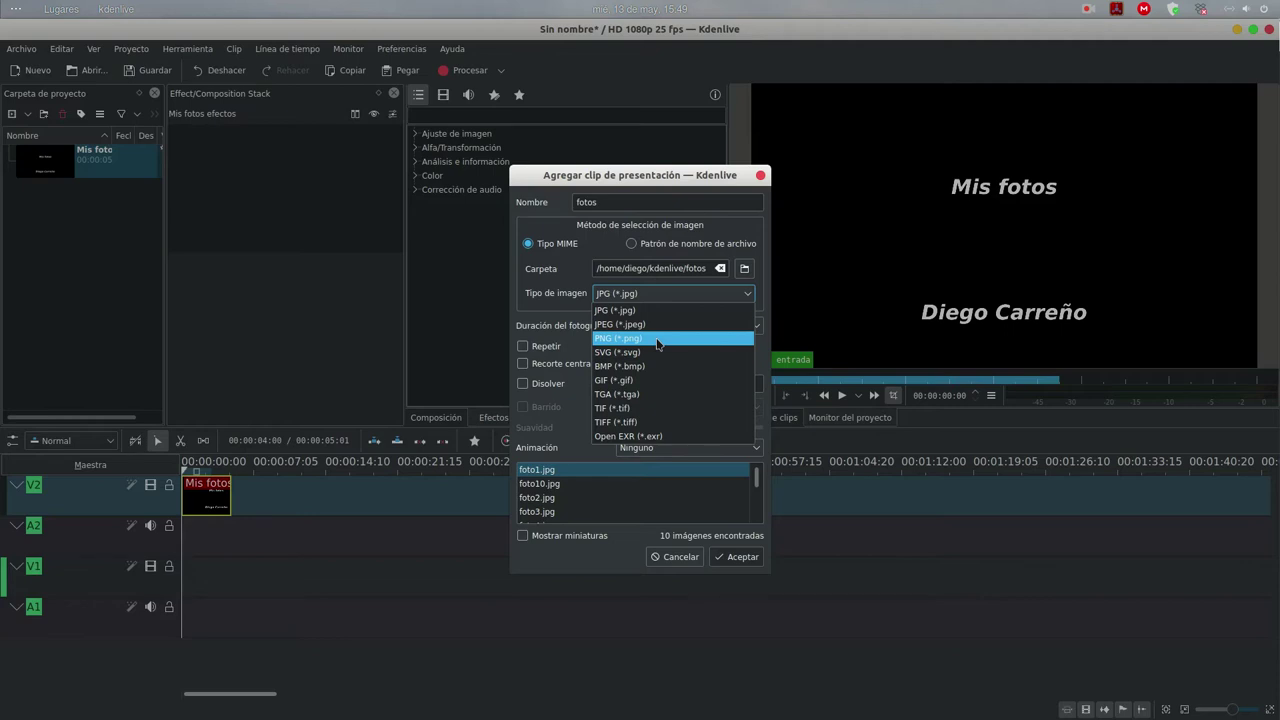
{"action": "left_click", "coordinate": [663, 303]}
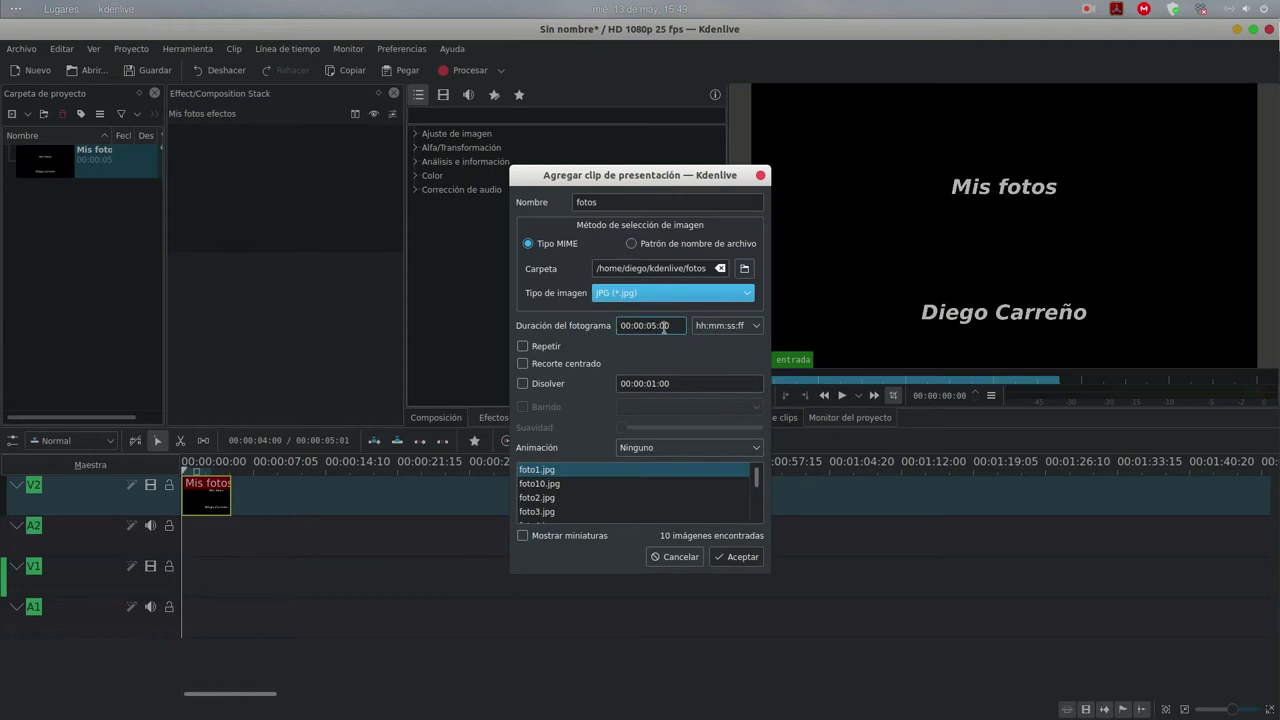
- Enable Repetir, Recorte centrado, Disolver and Barrido for the presentation clip and set its animation to Paneo y zoom
{"action": "left_click", "coordinate": [523, 347]}
{"action": "left_click", "coordinate": [522, 364]}
{"action": "left_click", "coordinate": [523, 384]}
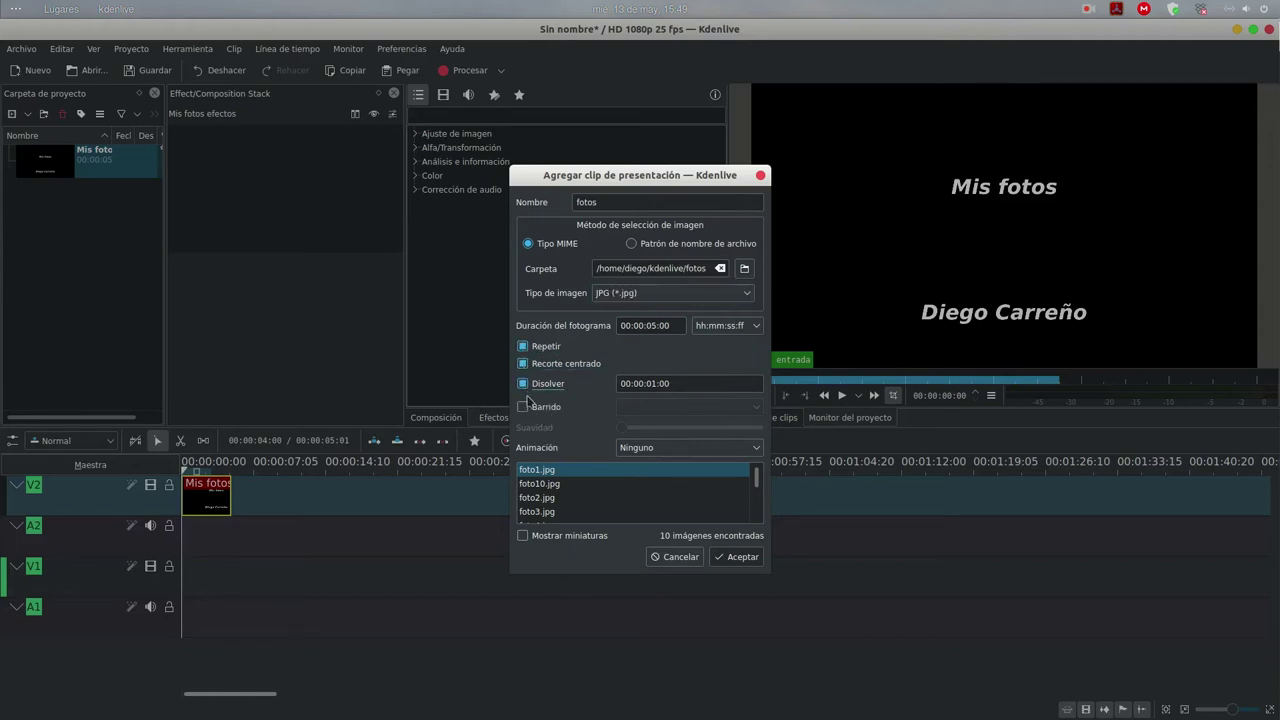
{"action": "left_click", "coordinate": [523, 406]}
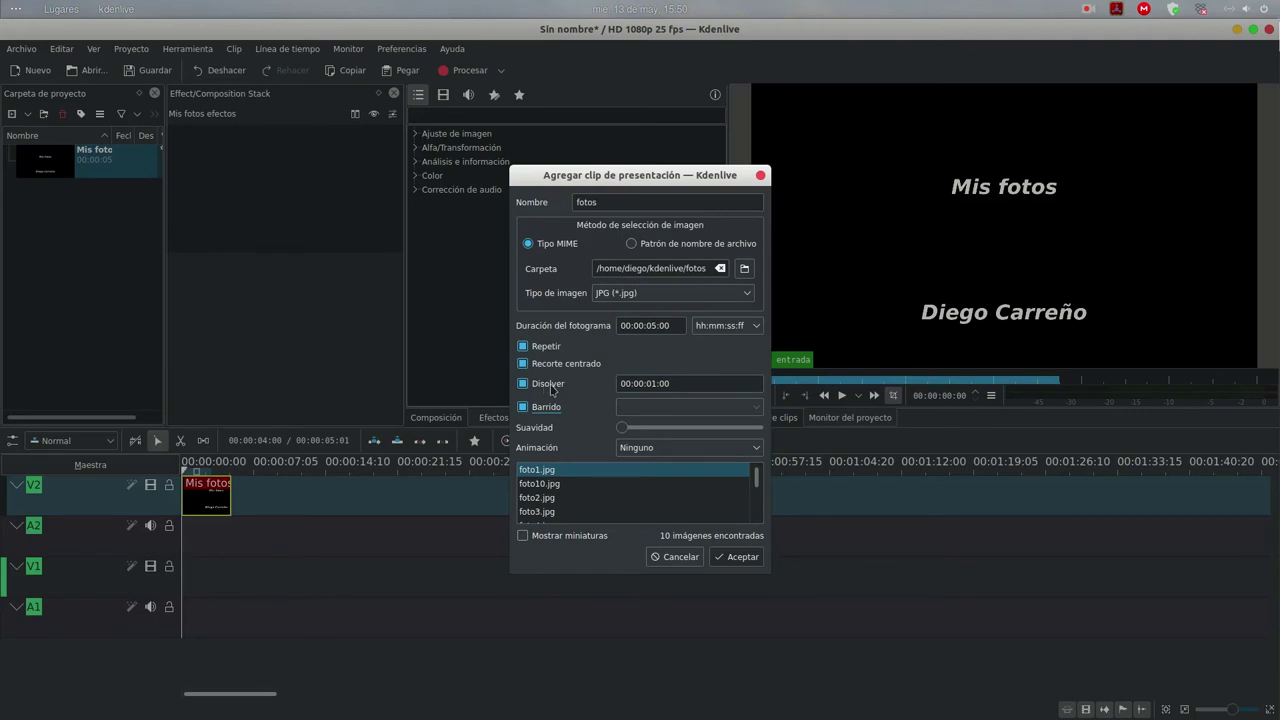
{"action": "left_click", "coordinate": [665, 450]}
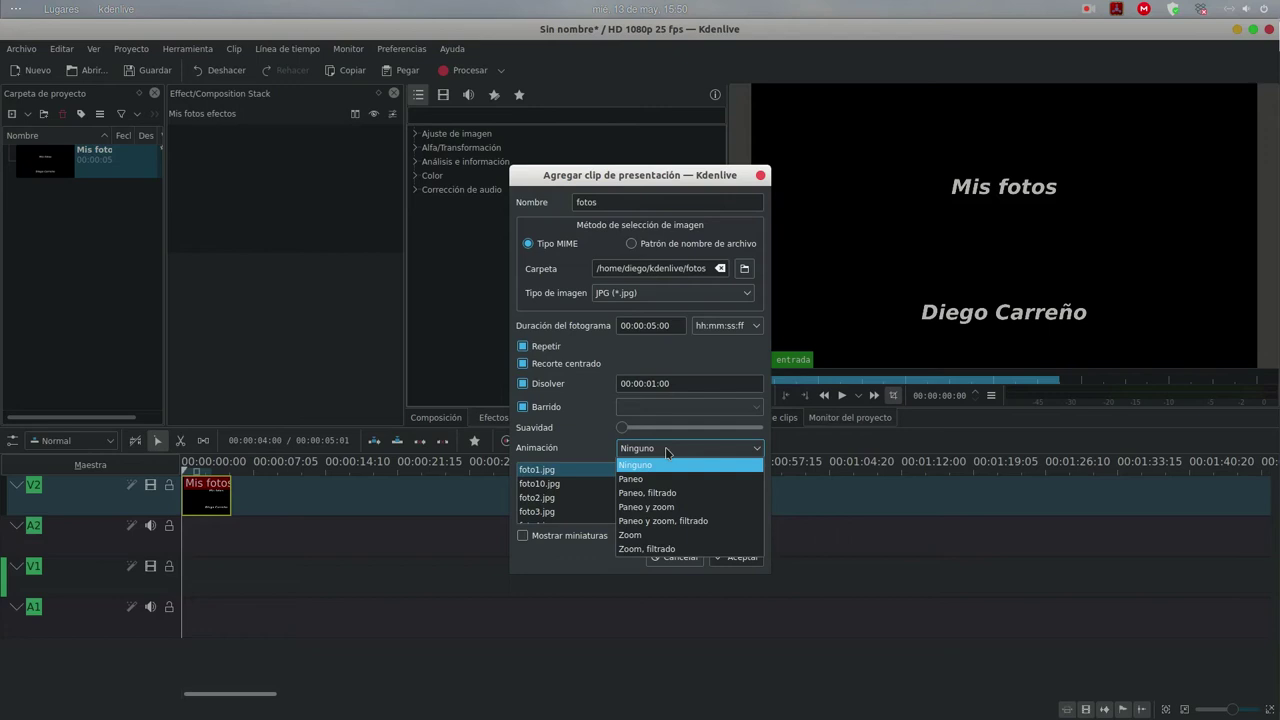
{"action": "left_click", "coordinate": [684, 508]}
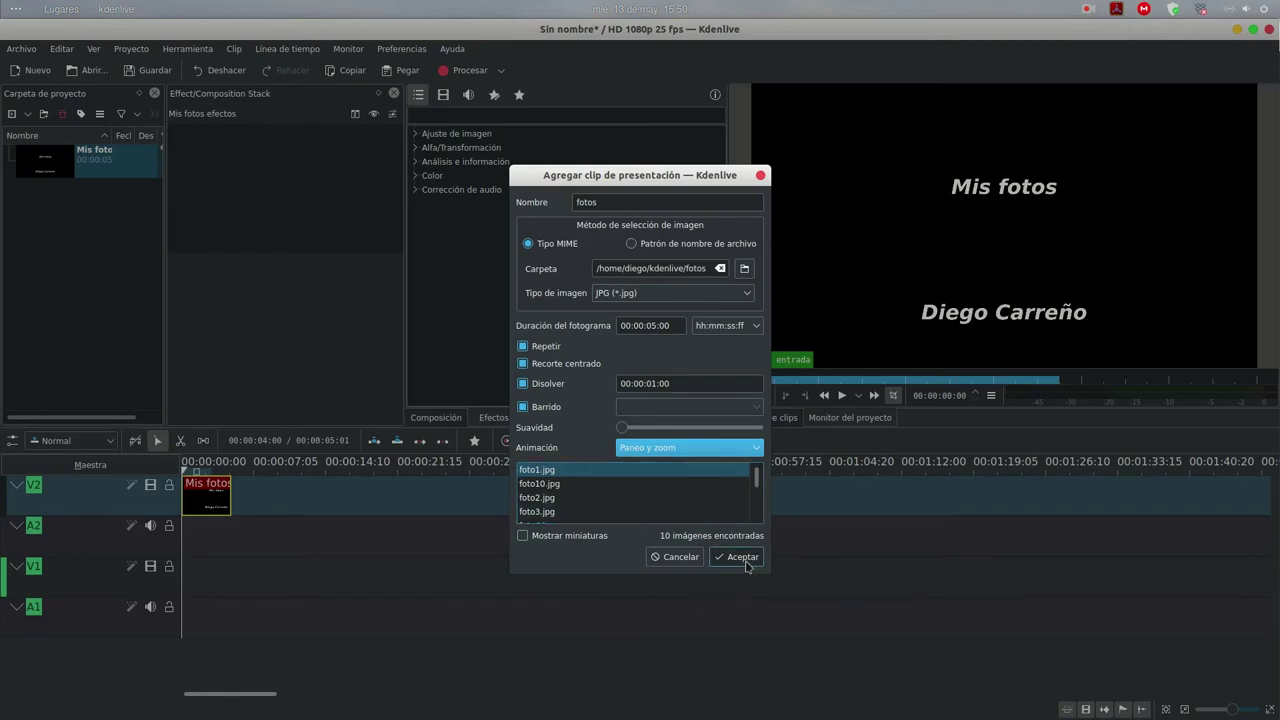
- Examine the order of the image files in the presentation clip's list, especially foto1.jpg, foto10.jpg and foto2.jpg
{"action": "mouse_move", "coordinate": [760, 483]}
{"action": "left_mouse_down"}
{"action": "mouse_move", "coordinate": [759, 508]}
{"action": "mouse_move", "coordinate": [757, 465]}
{"action": "left_mouse_up"}
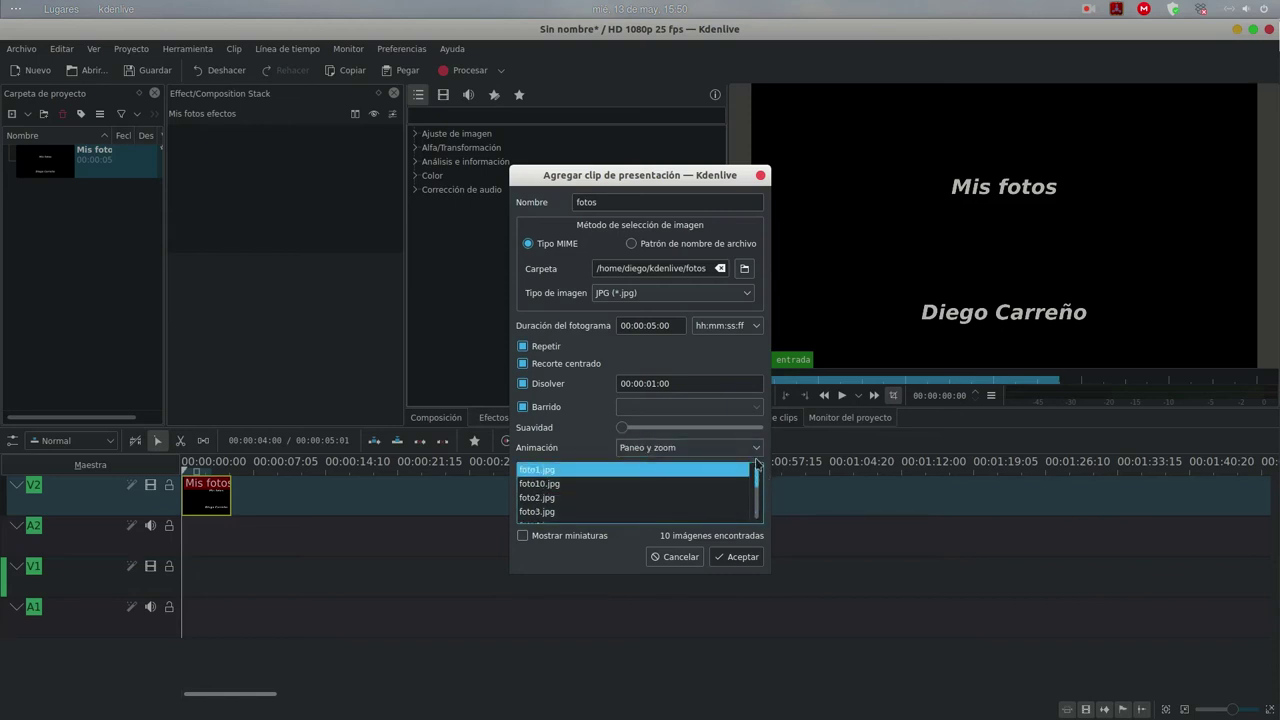
{"action": "key", "text": "Down"}
{"action": "key", "text": "Down"}
{"action": "key", "text": "Down"}
{"action": "key", "text": "Up"}
{"action": "key", "text": "Up"}
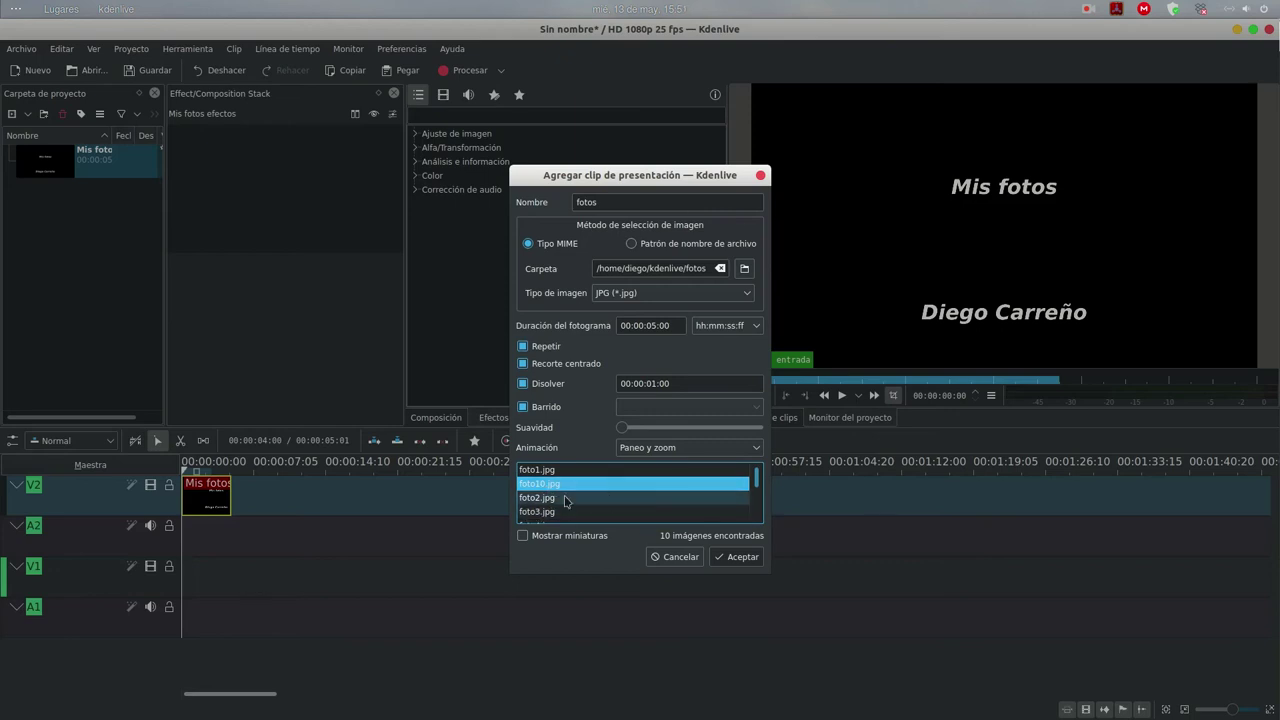
{"action": "left_click", "coordinate": [545, 471]}
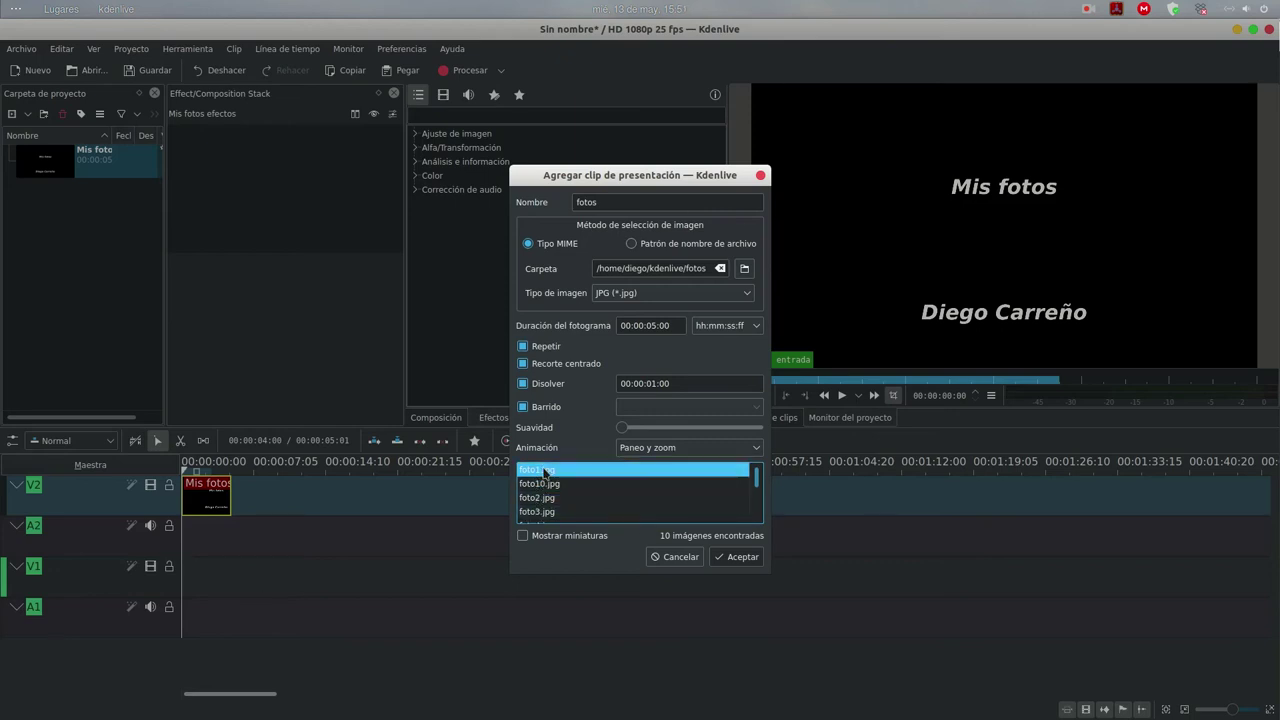
{"action": "left_click", "coordinate": [539, 484]}
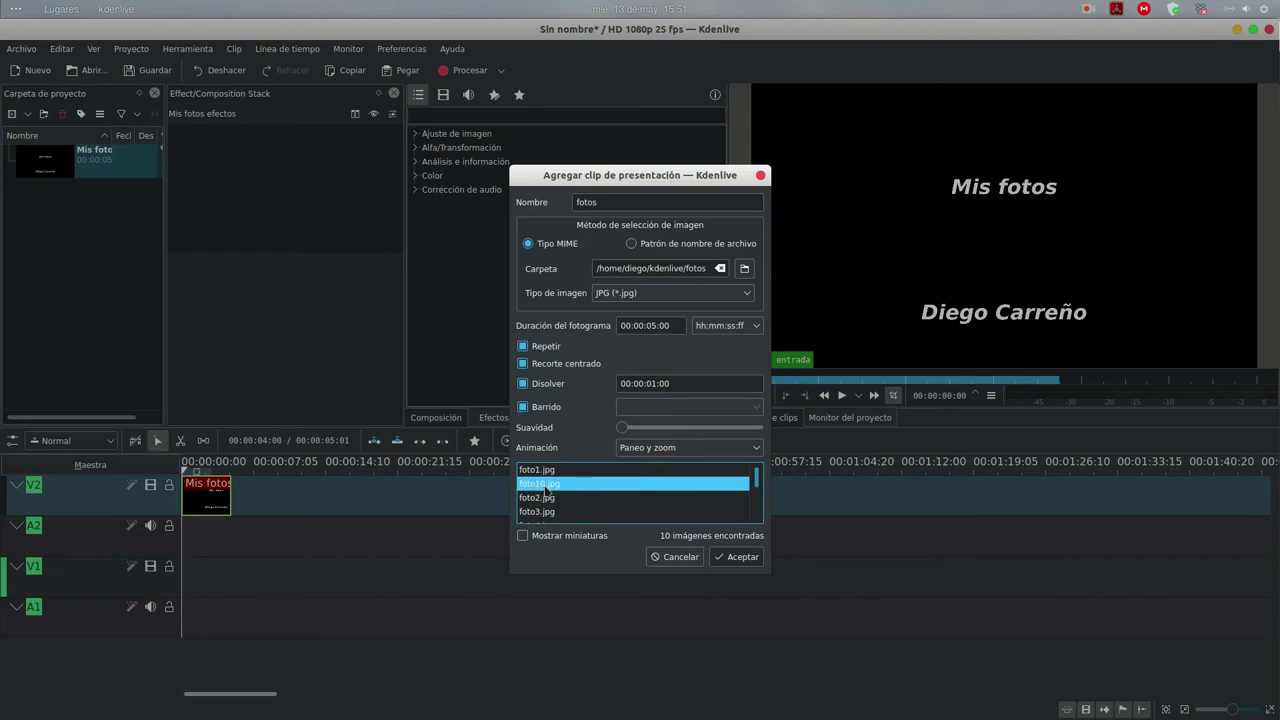
{"action": "left_click", "coordinate": [538, 499]}
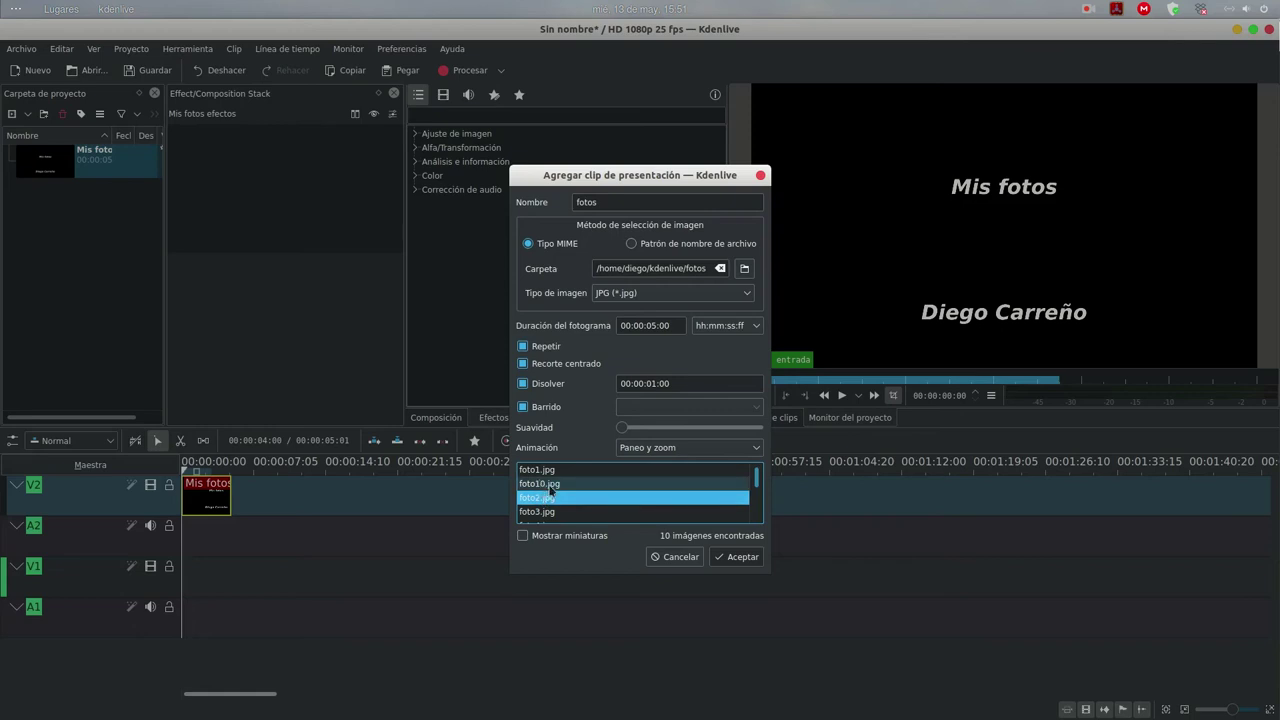
{"action": "left_click", "coordinate": [549, 485]}
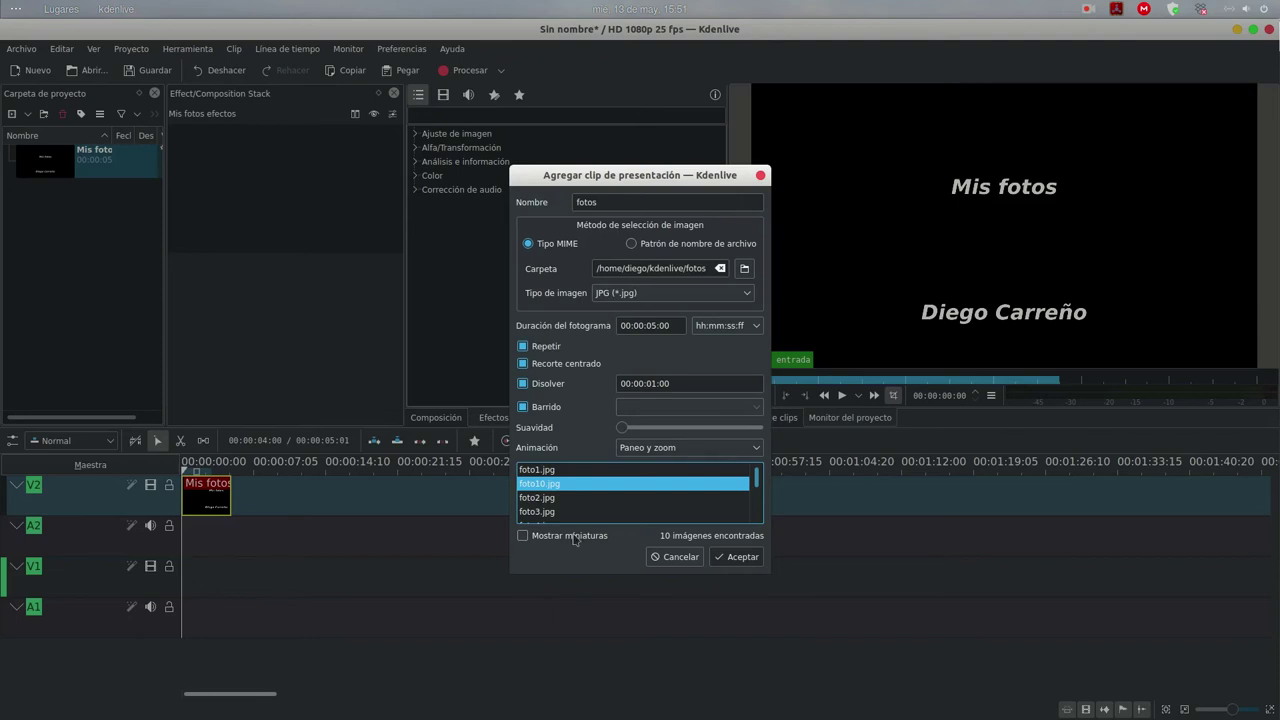
- Accept the "fotos" presentation clip and place it on track V2 directly after the title clip
{"action": "left_click", "coordinate": [742, 557]}
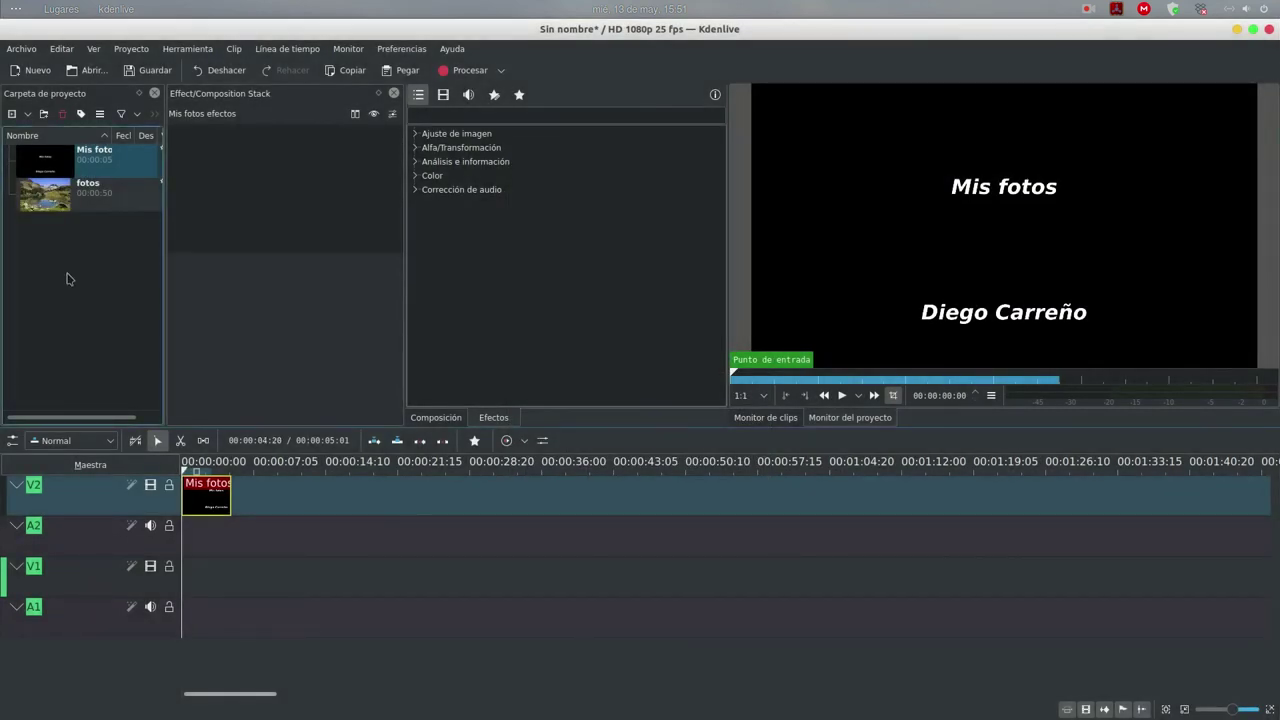
{"action": "left_click", "coordinate": [57, 201]}
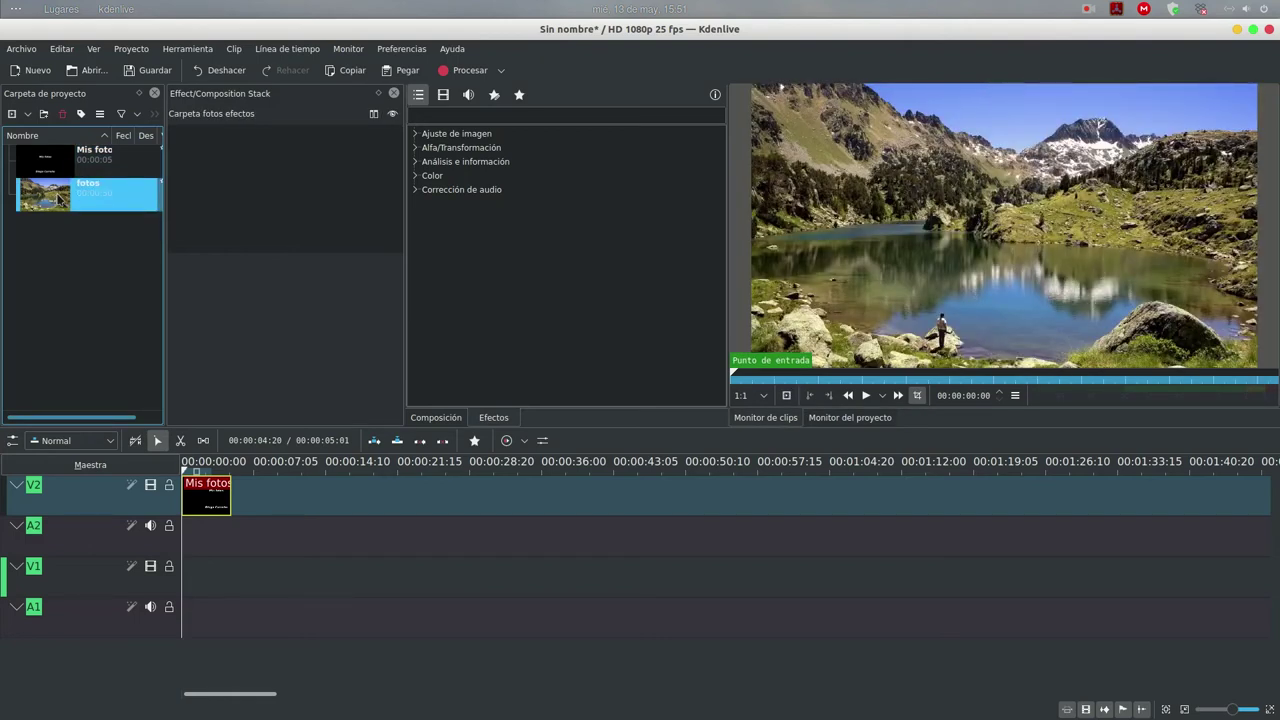
{"action": "left_click_drag", "start_coordinate": [58, 199], "coordinate": [236, 491]}
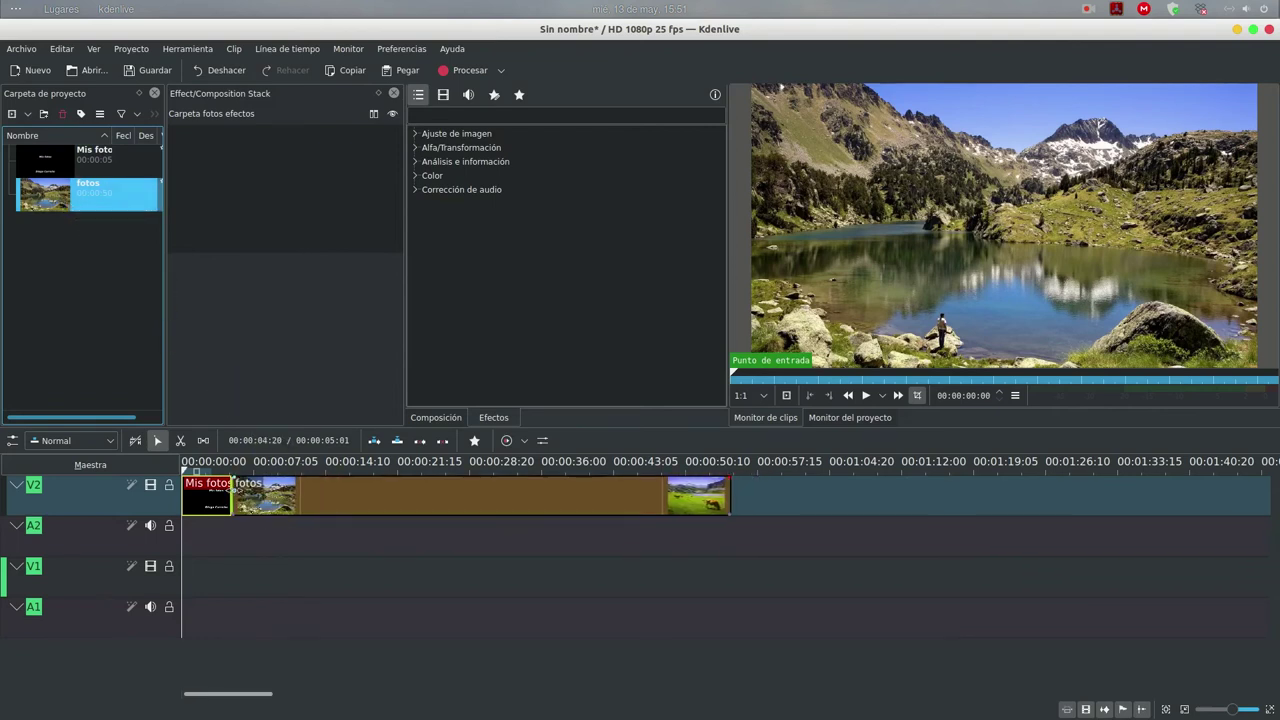
- Preview the "fotos" clip on its own and play the project from the start, partly in full screen
{"action": "left_click", "coordinate": [866, 396]}
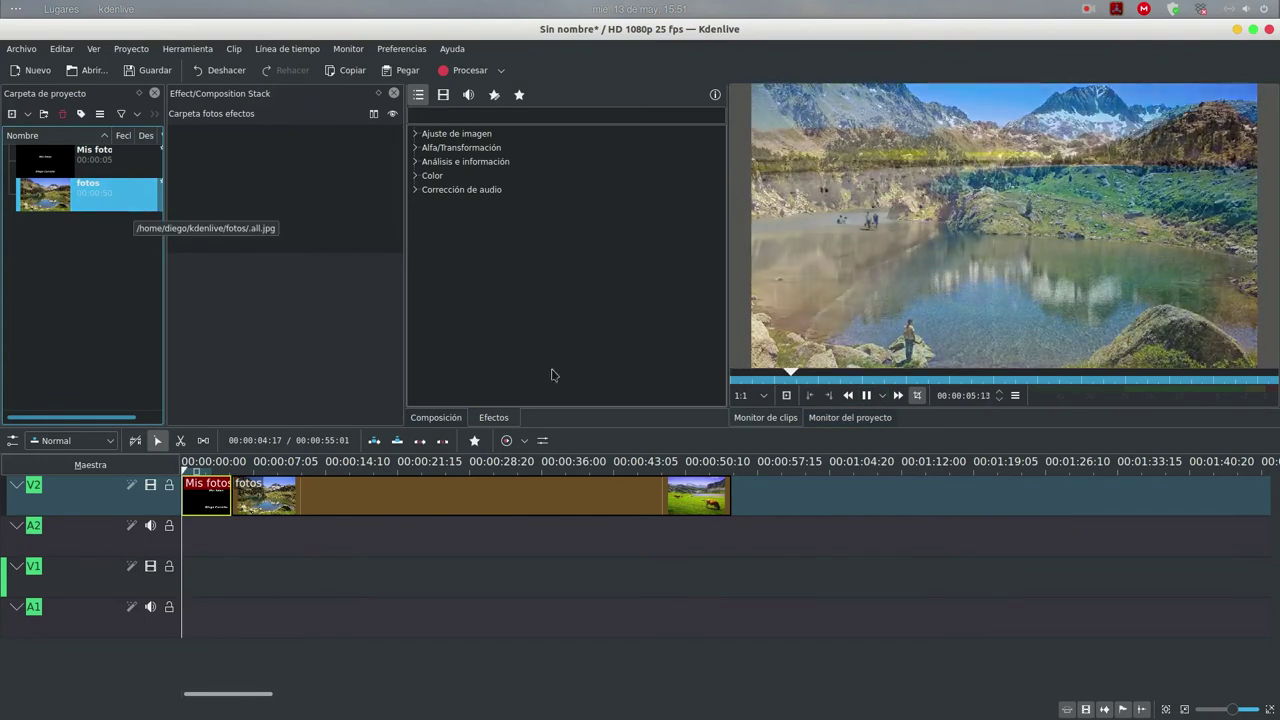
{"action": "key", "text": "space"}
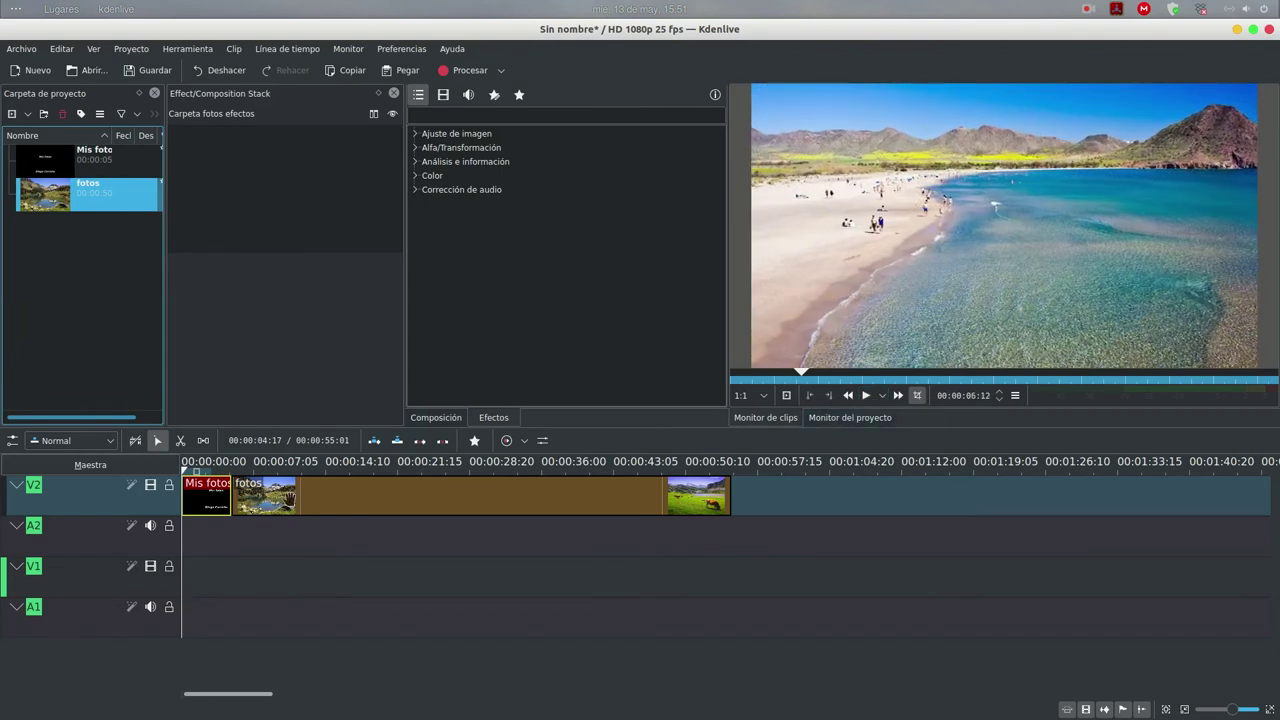
{"action": "left_click_drag", "start_coordinate": [258, 468], "coordinate": [175, 472]}
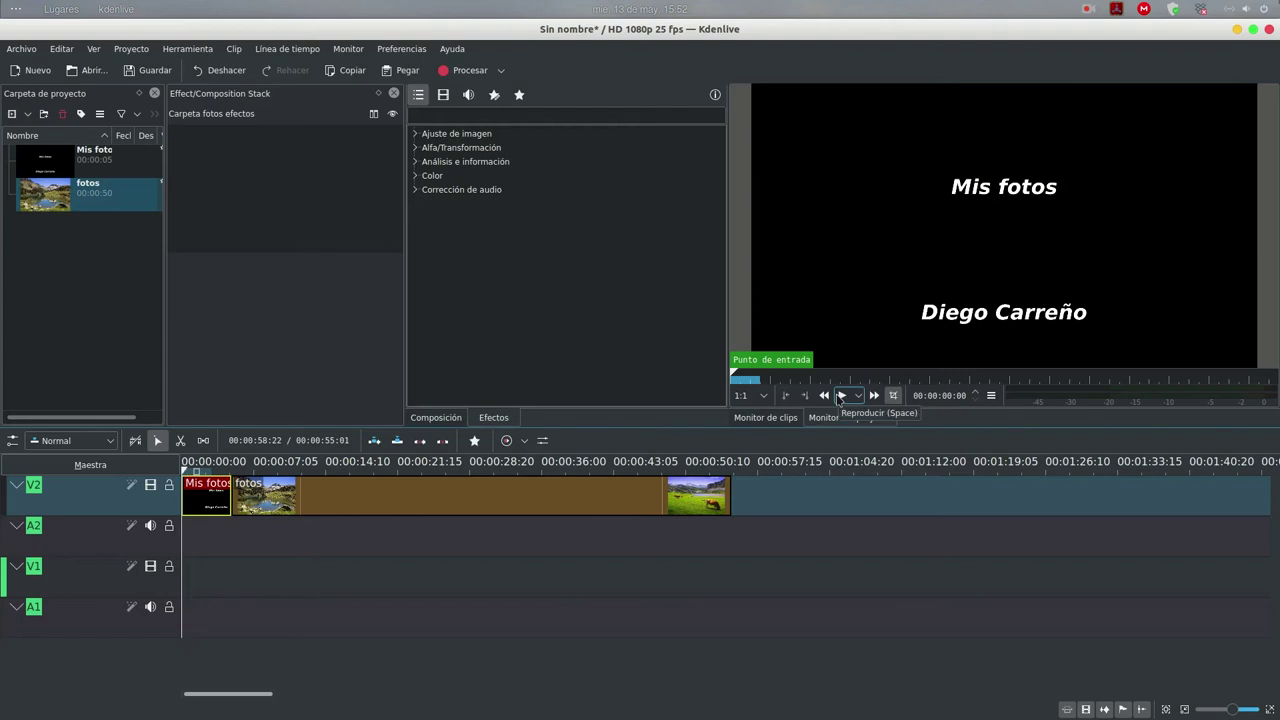
{"action": "left_click", "coordinate": [840, 396]}
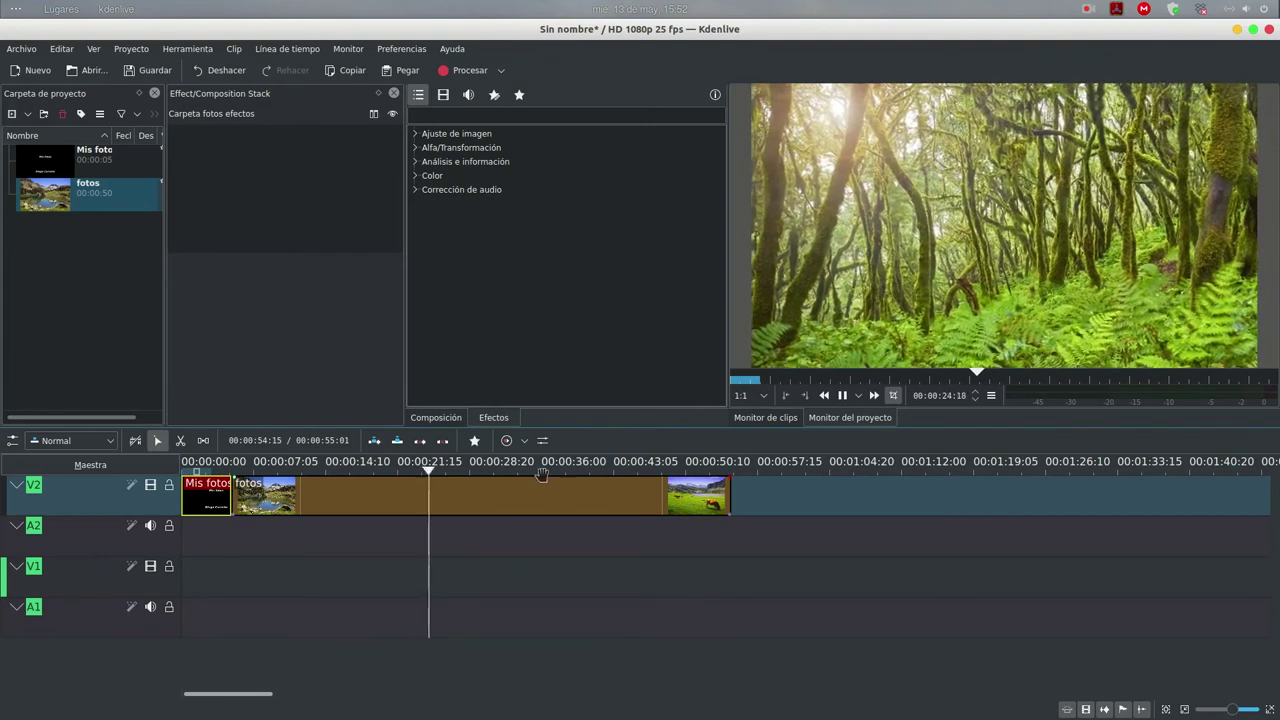
{"action": "key", "text": "space"}
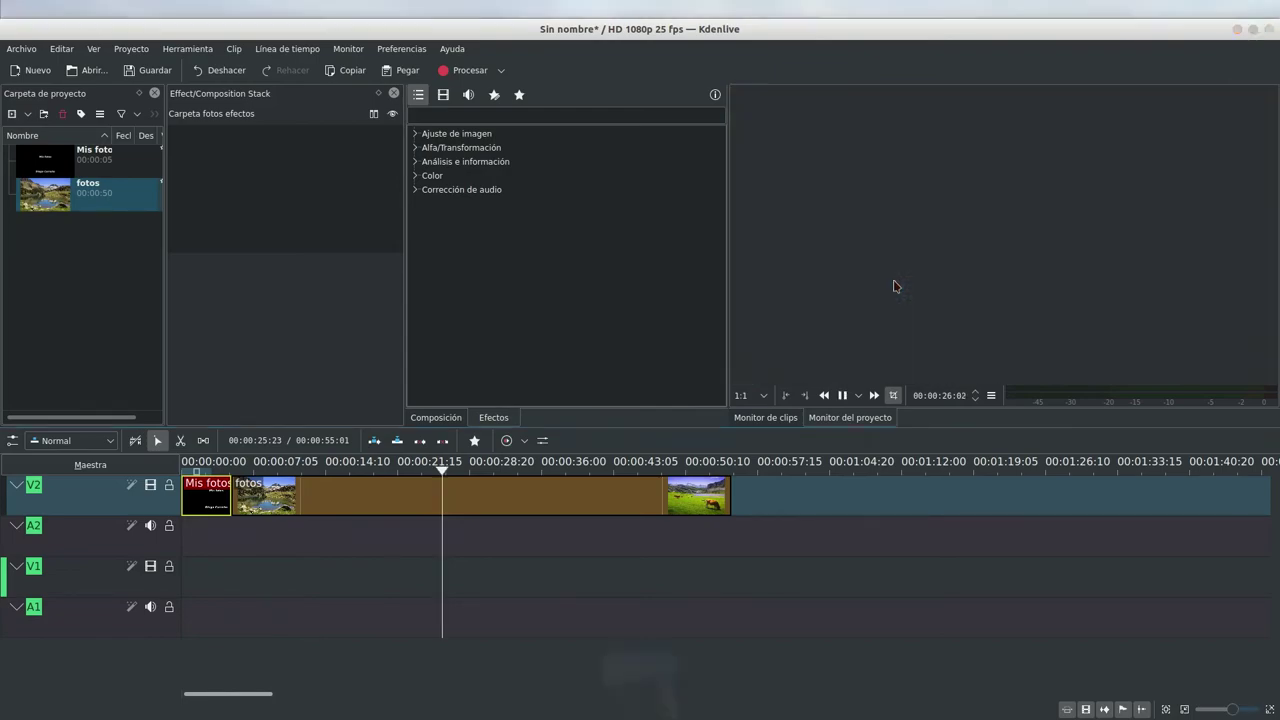
{"action": "double_click", "coordinate": [894, 284]}
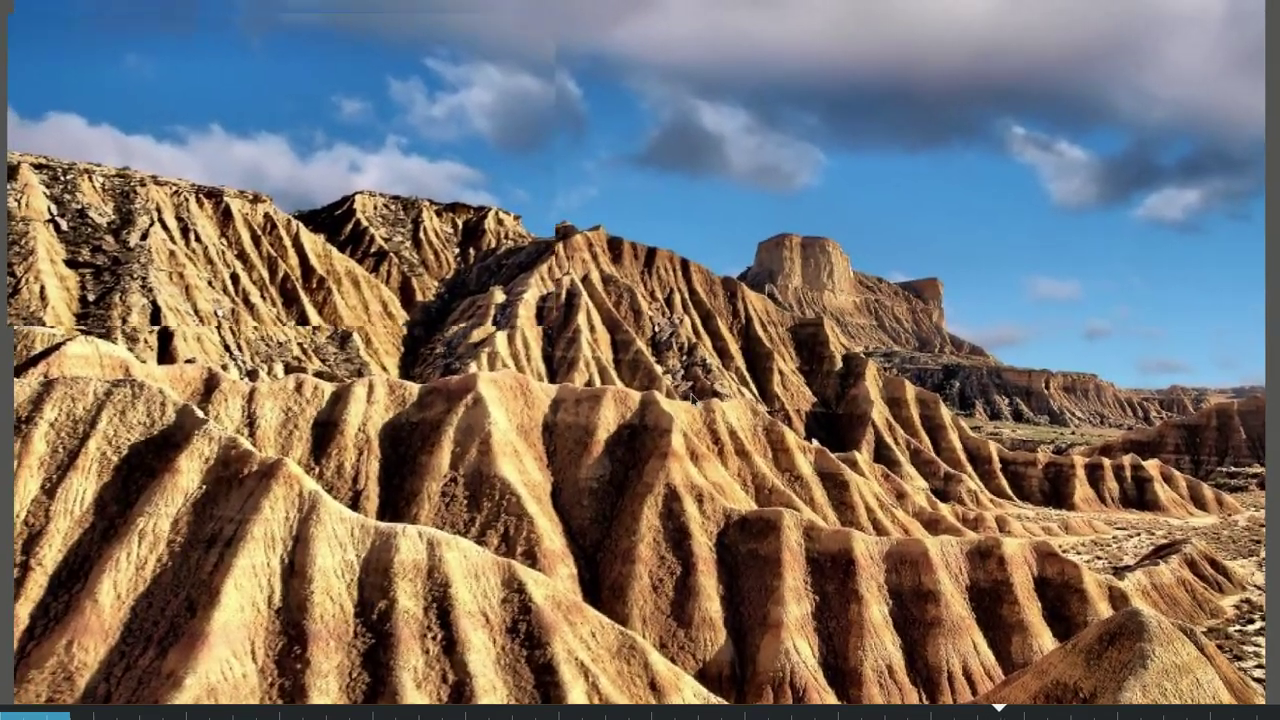
{"action": "key", "text": "Escape"}
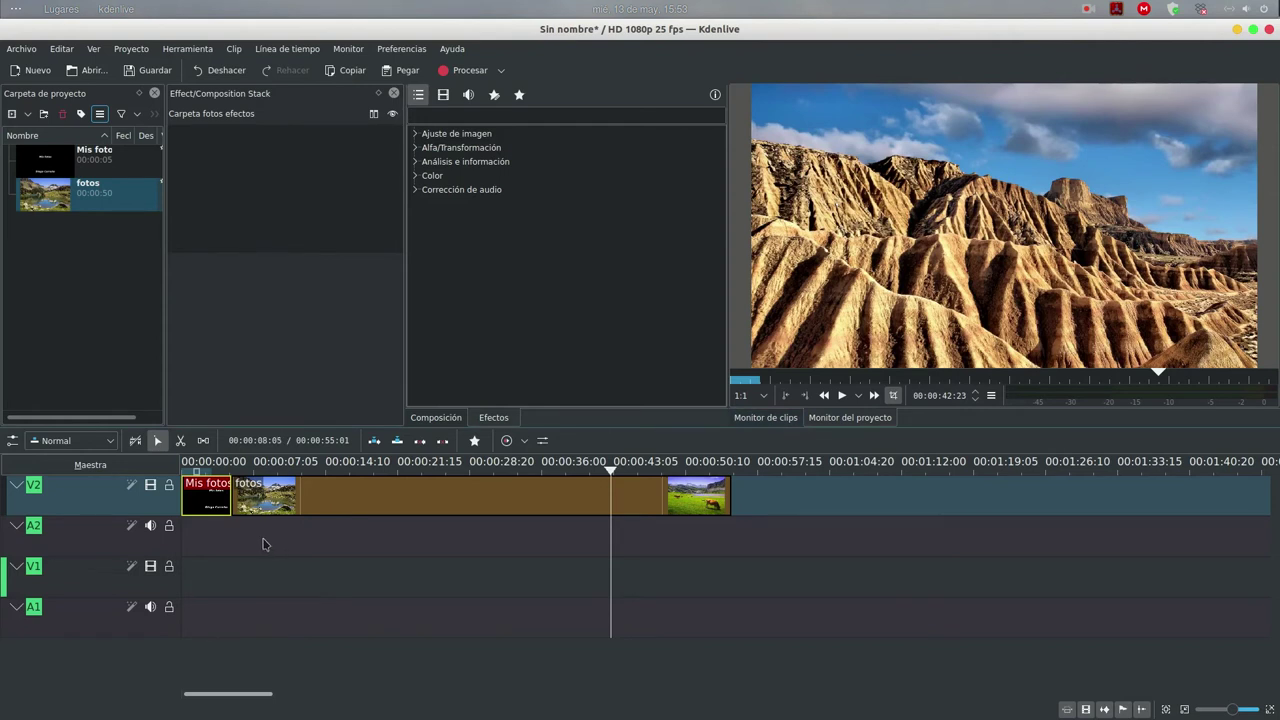
- Import Mozart.mp3 from the kdenlive folder and place it on track A2, aligned with the start of the "fotos" clip
{"action": "left_click", "coordinate": [28, 114]}
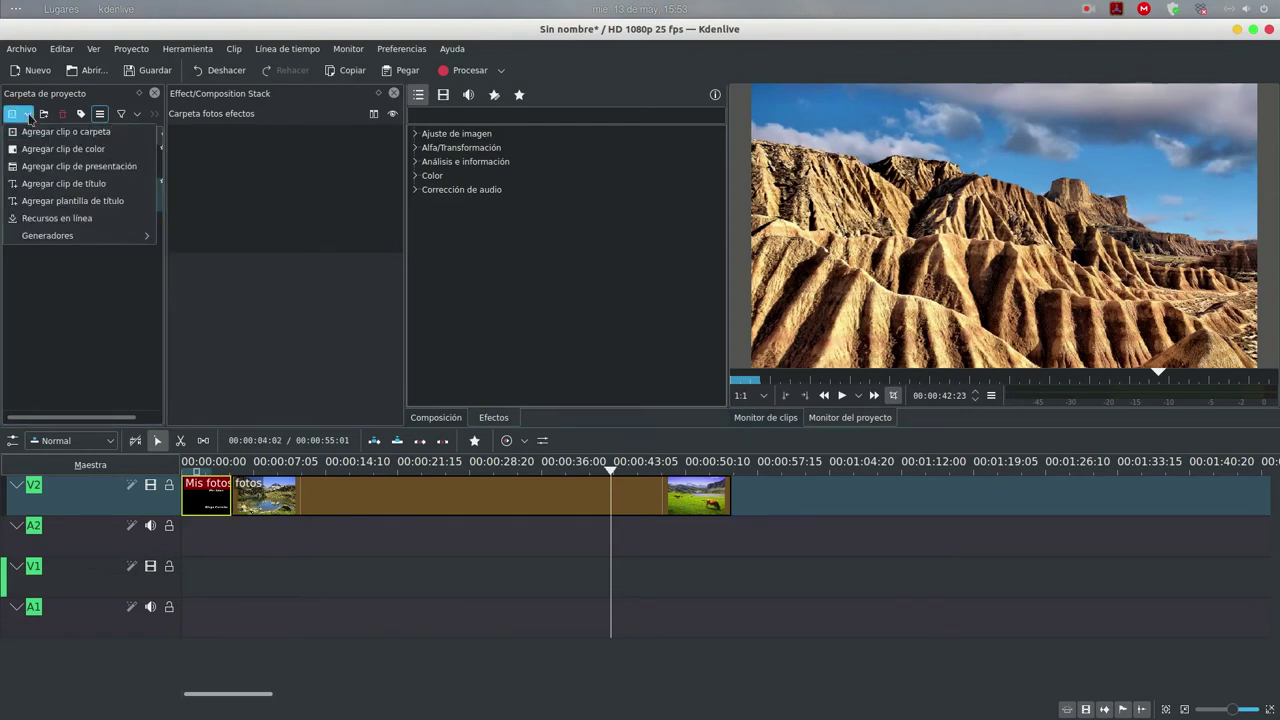
{"action": "left_click", "coordinate": [28, 132]}
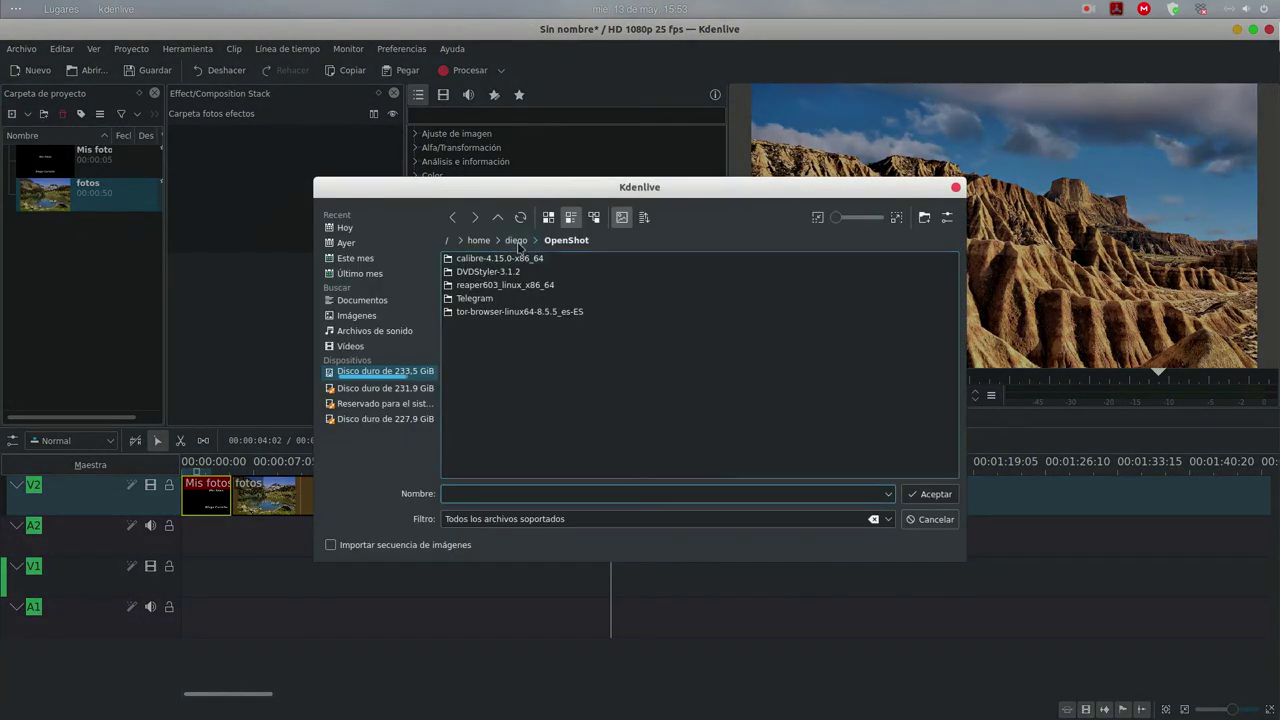
{"action": "left_click", "coordinate": [516, 241]}
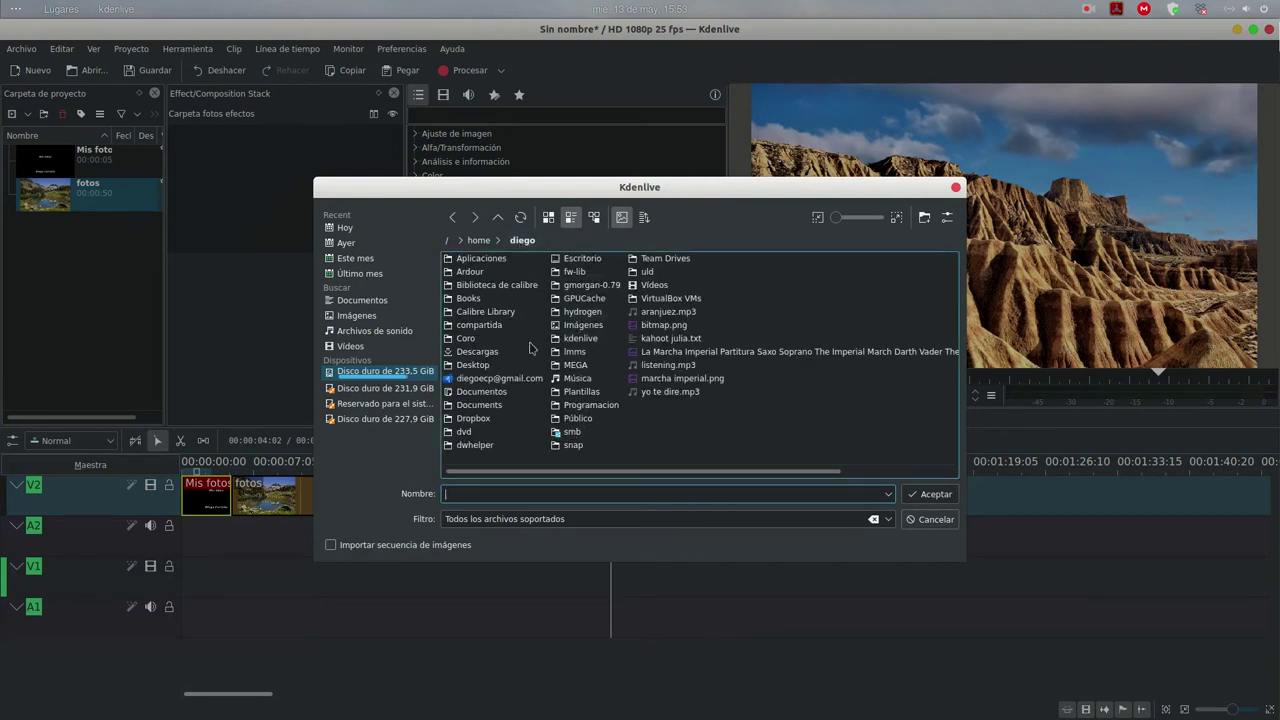
{"action": "double_click", "coordinate": [580, 338]}
{"action": "left_click", "coordinate": [493, 341]}
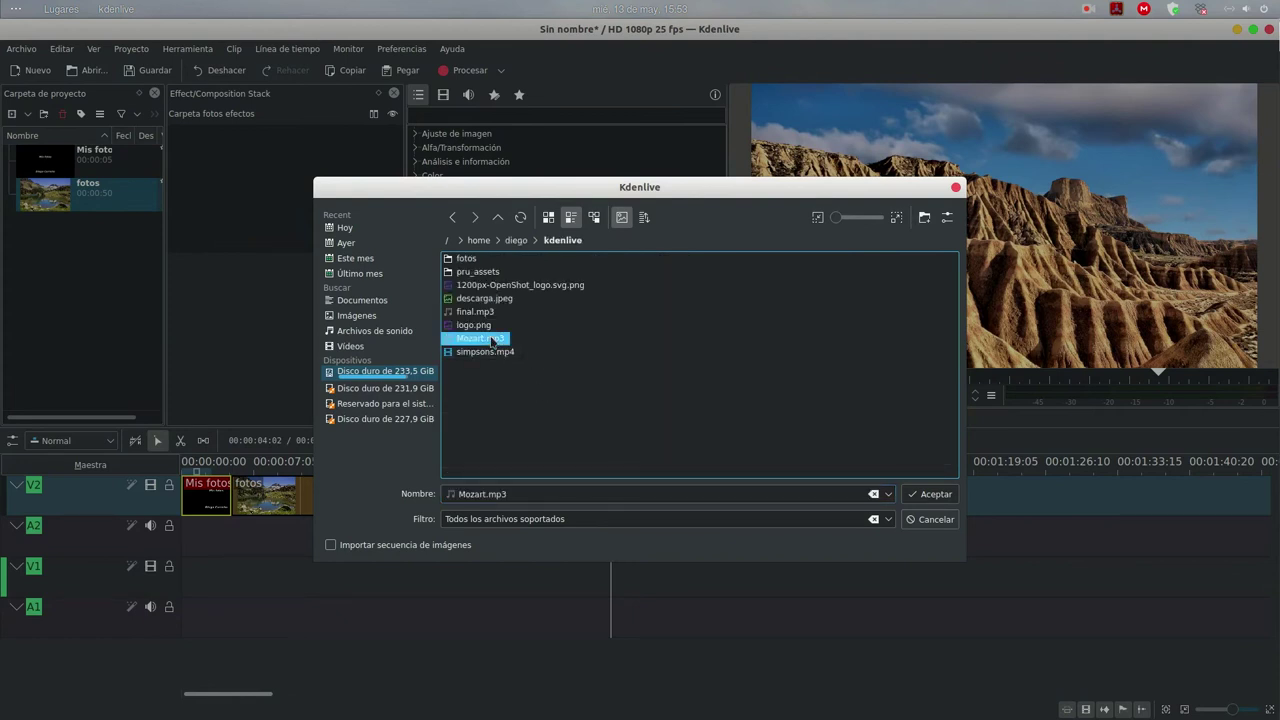
{"action": "left_click", "coordinate": [930, 494]}
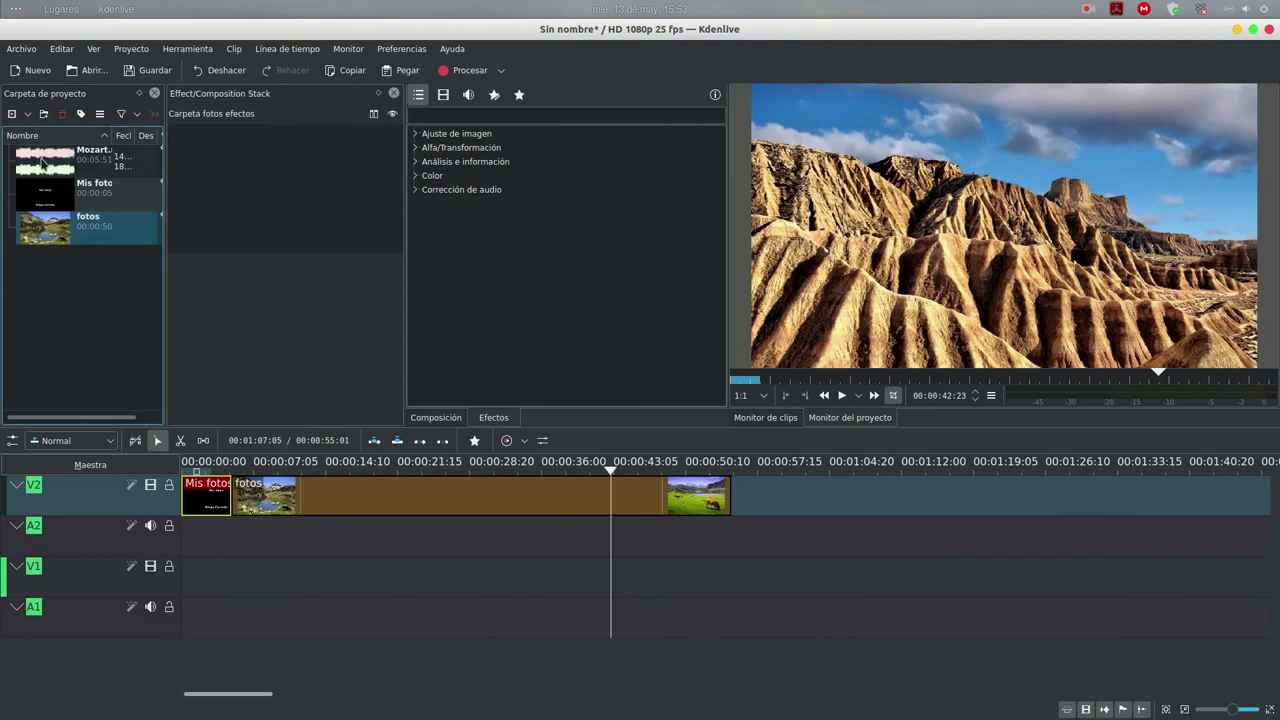
{"action": "left_click_drag", "start_coordinate": [42, 160], "coordinate": [238, 545]}
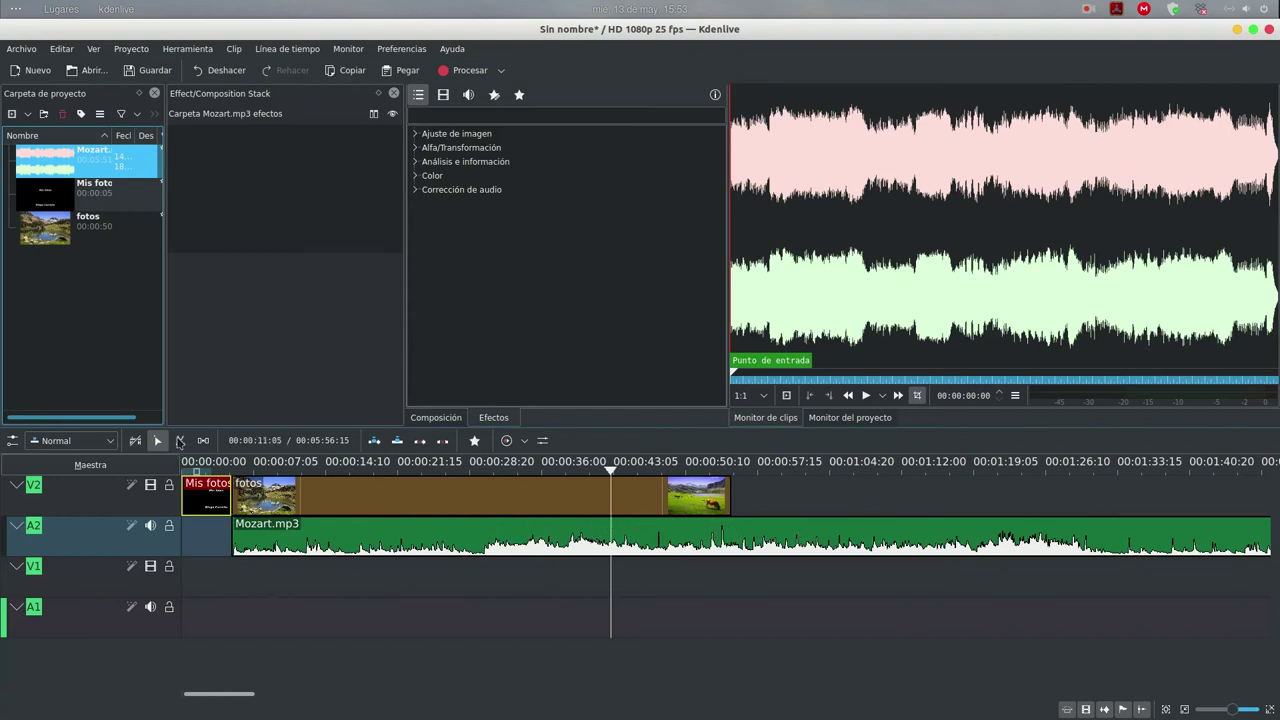
- Cut Mozart.mp3 on track A2 at the end of the photo presentation clip and delete the music after the cut
{"action": "left_click", "coordinate": [180, 441]}
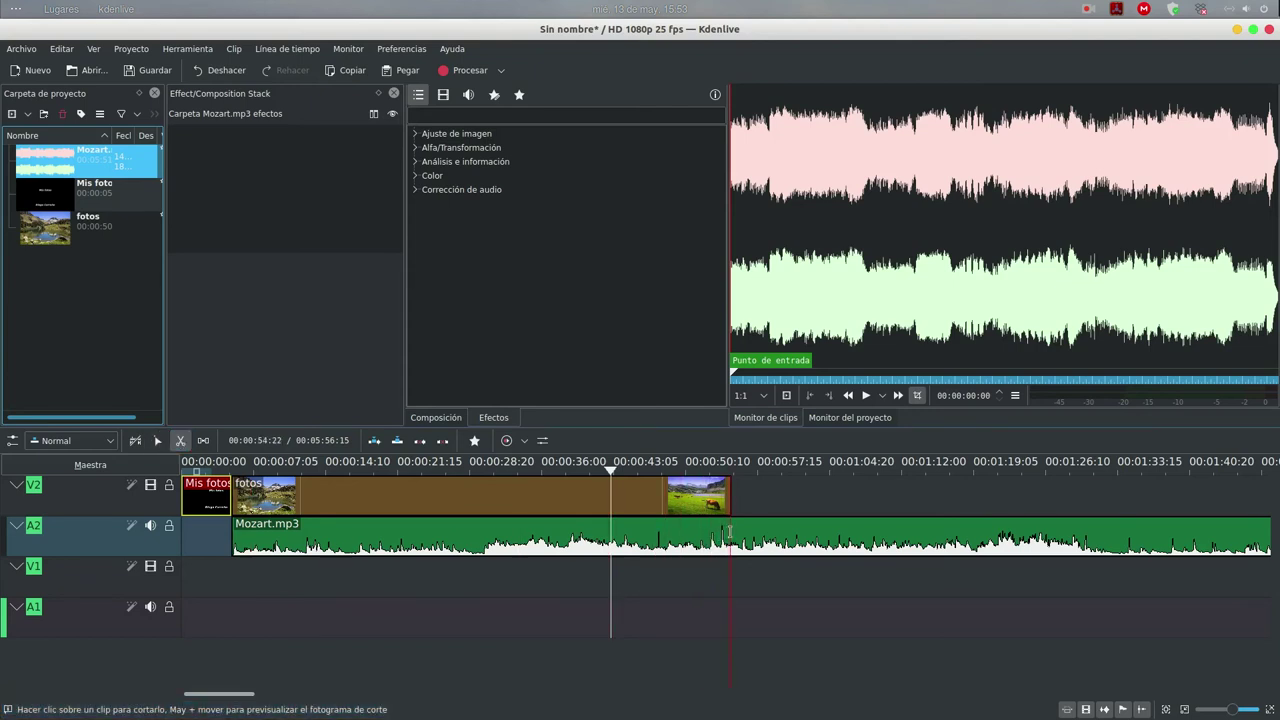
{"action": "left_click", "coordinate": [729, 533]}
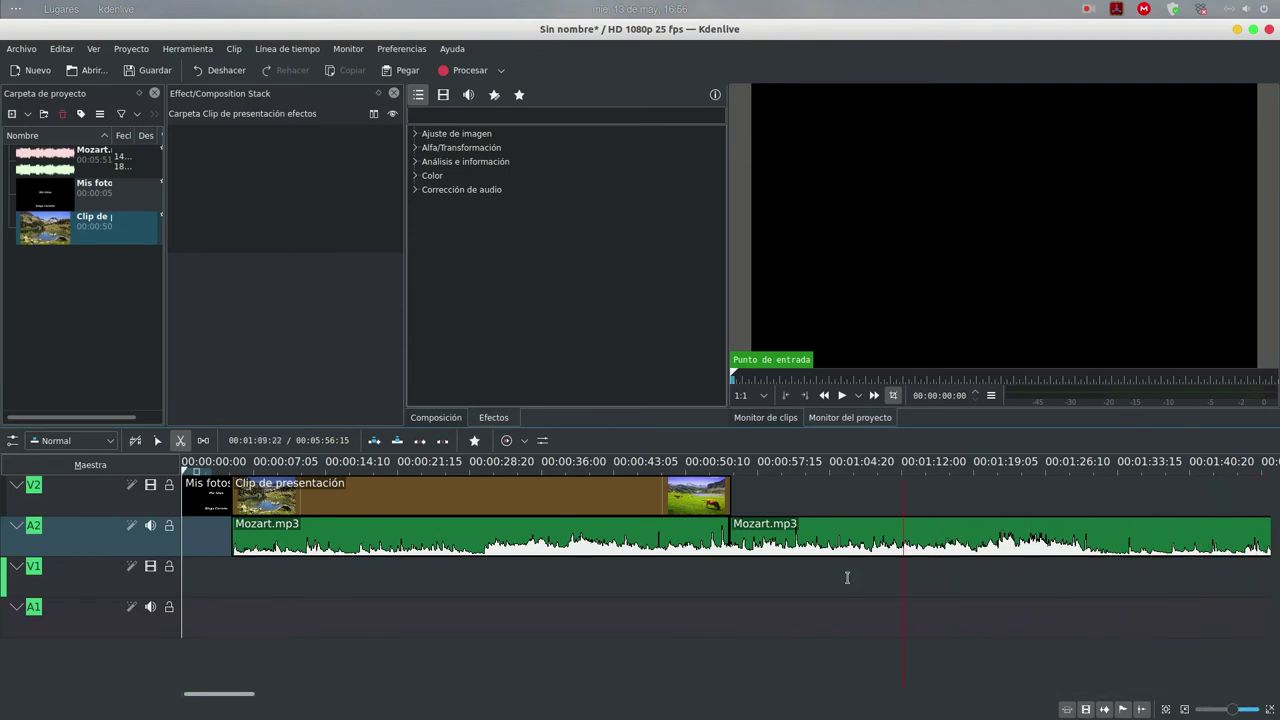
{"action": "left_click", "coordinate": [1270, 708]}
{"action": "left_click", "coordinate": [1270, 708]}
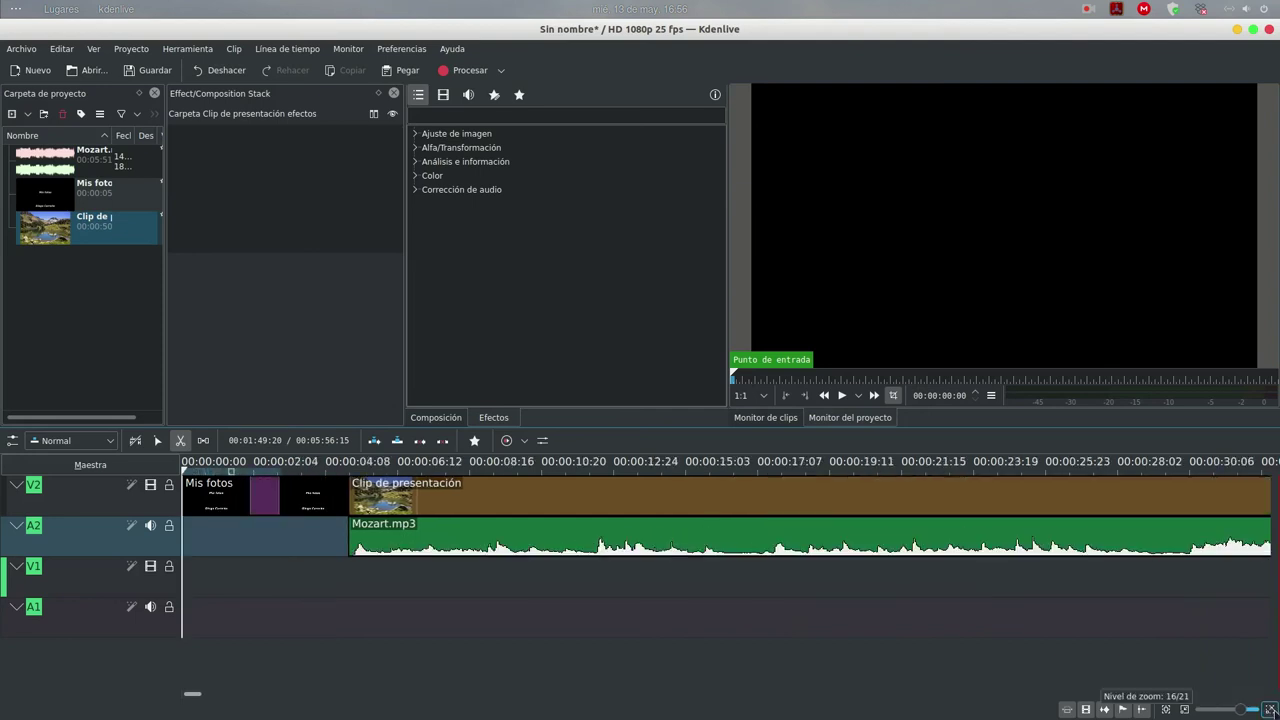
{"action": "left_click_drag", "start_coordinate": [200, 703], "coordinate": [222, 699]}
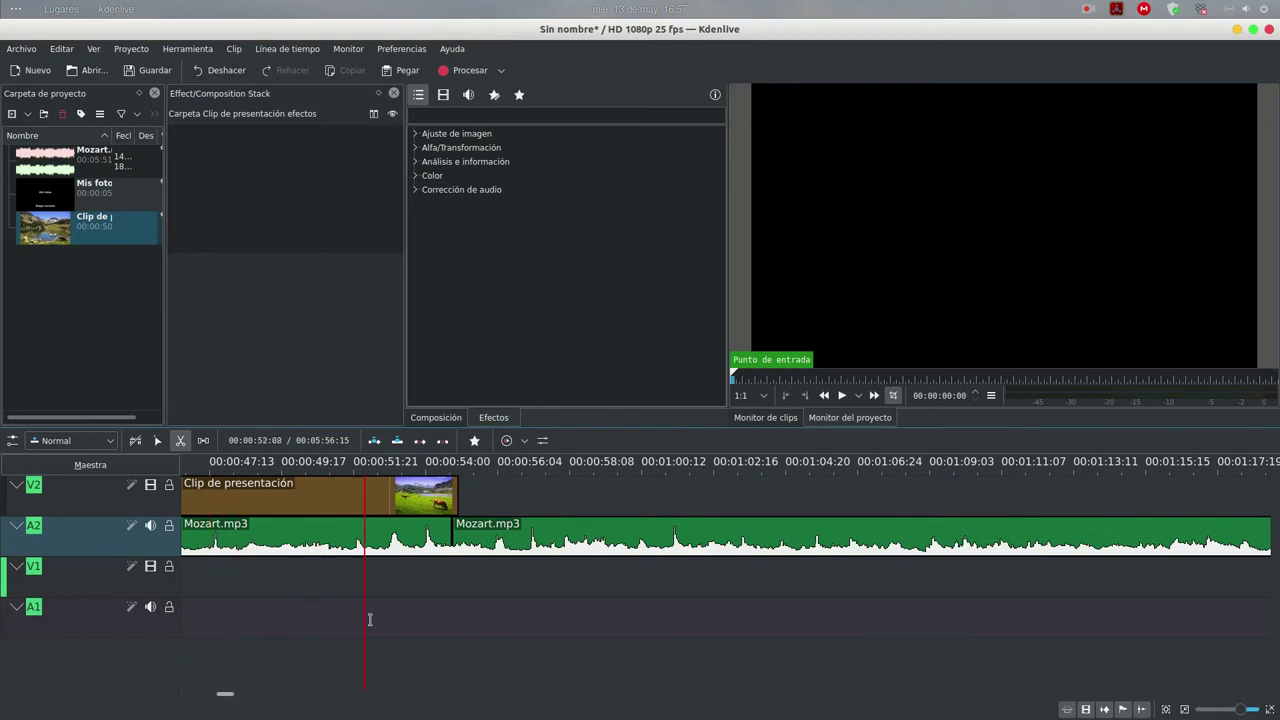
{"action": "left_click", "coordinate": [157, 440]}
{"action": "left_click", "coordinate": [503, 538]}
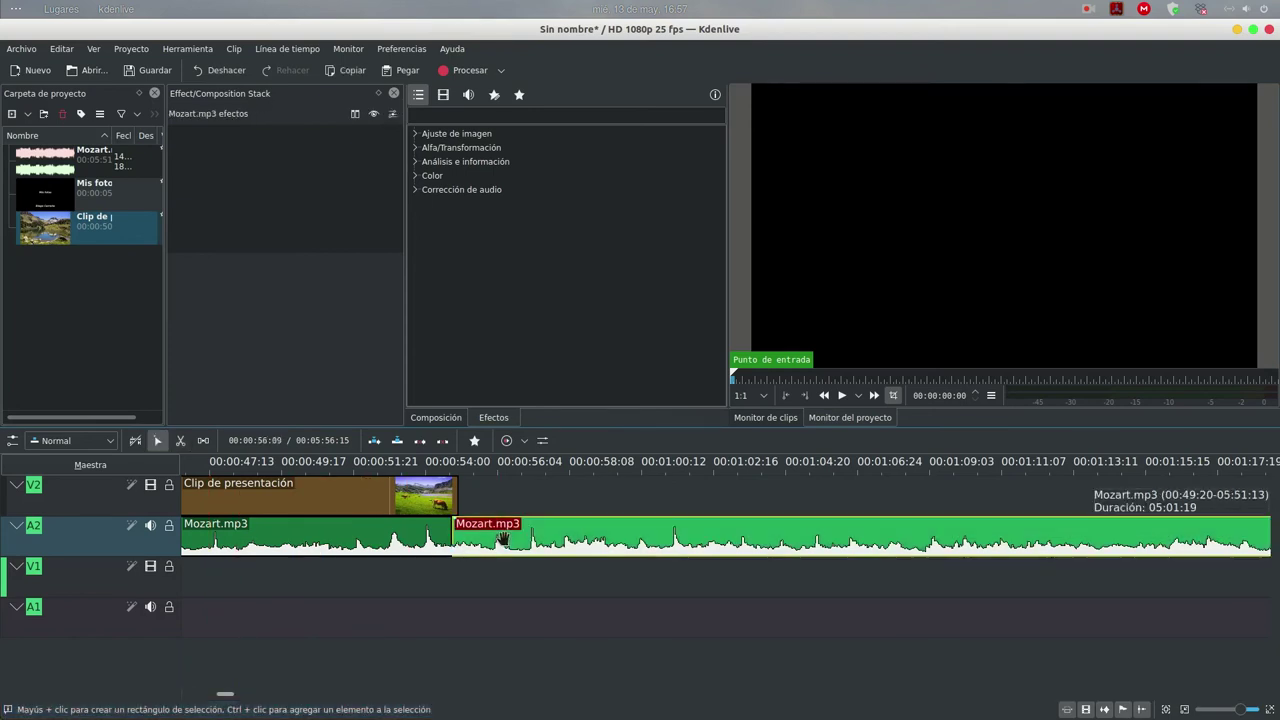
{"action": "key", "text": "Delete"}
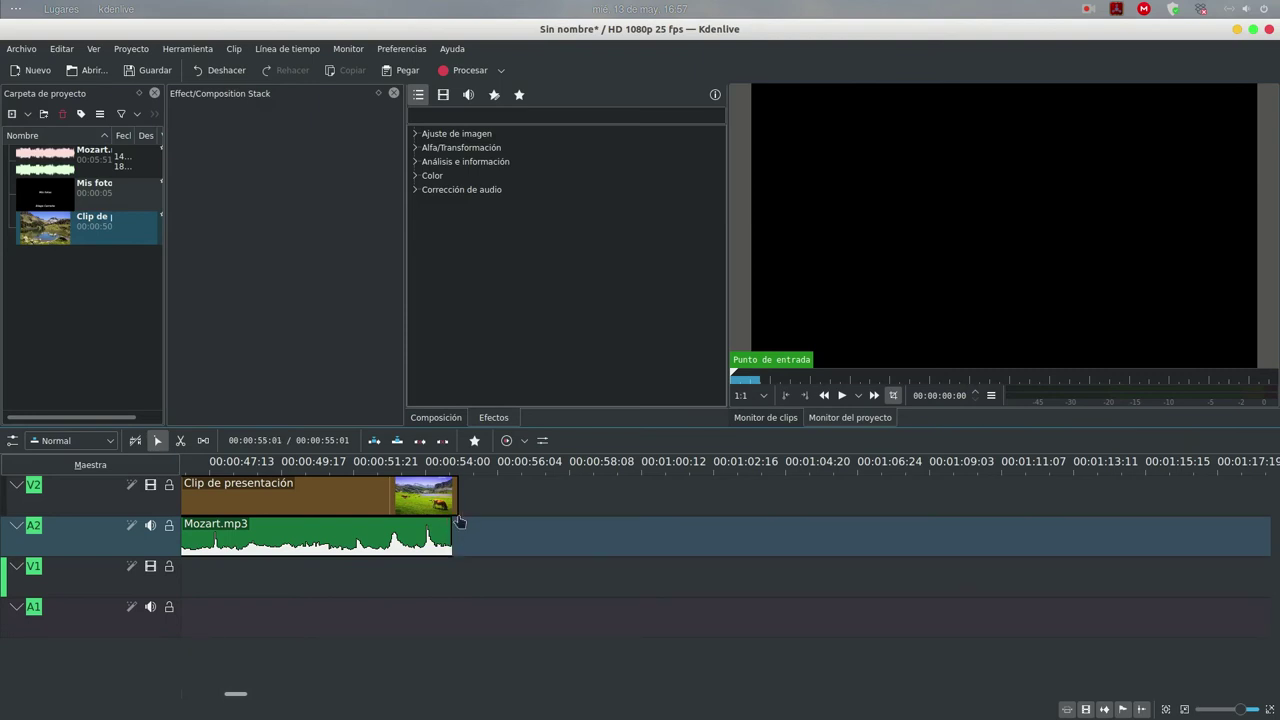
- Extend the end of Mozart.mp3 to line up with the photo clip's end and give it a fade-out of about 2 seconds
{"action": "mouse_move", "coordinate": [452, 530]}
{"action": "left_click_drag", "start_coordinate": [453, 532], "coordinate": [453, 531]}
{"action": "mouse_move", "coordinate": [453, 525]}
{"action": "left_click_drag", "start_coordinate": [453, 525], "coordinate": [379, 517]}
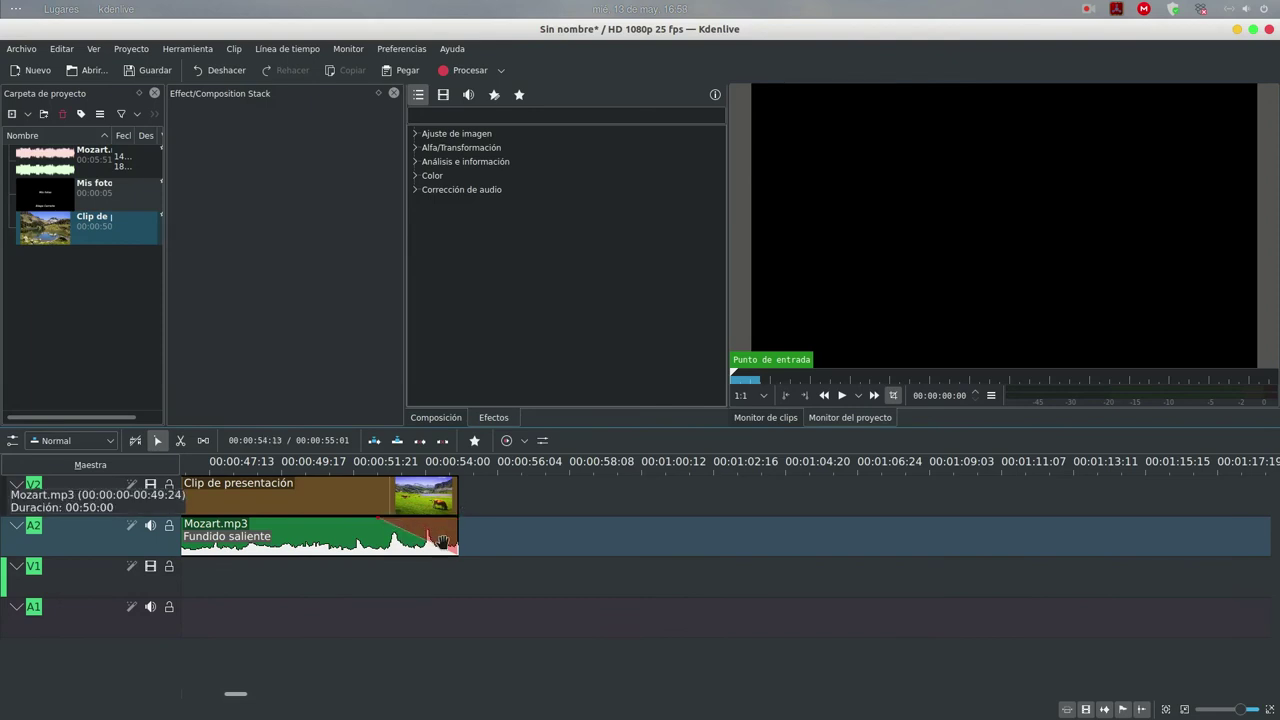
- Add a fade-out to the end of the photo clip on V2, matching the music's fade, and play the project from the start
{"action": "mouse_move", "coordinate": [455, 484]}
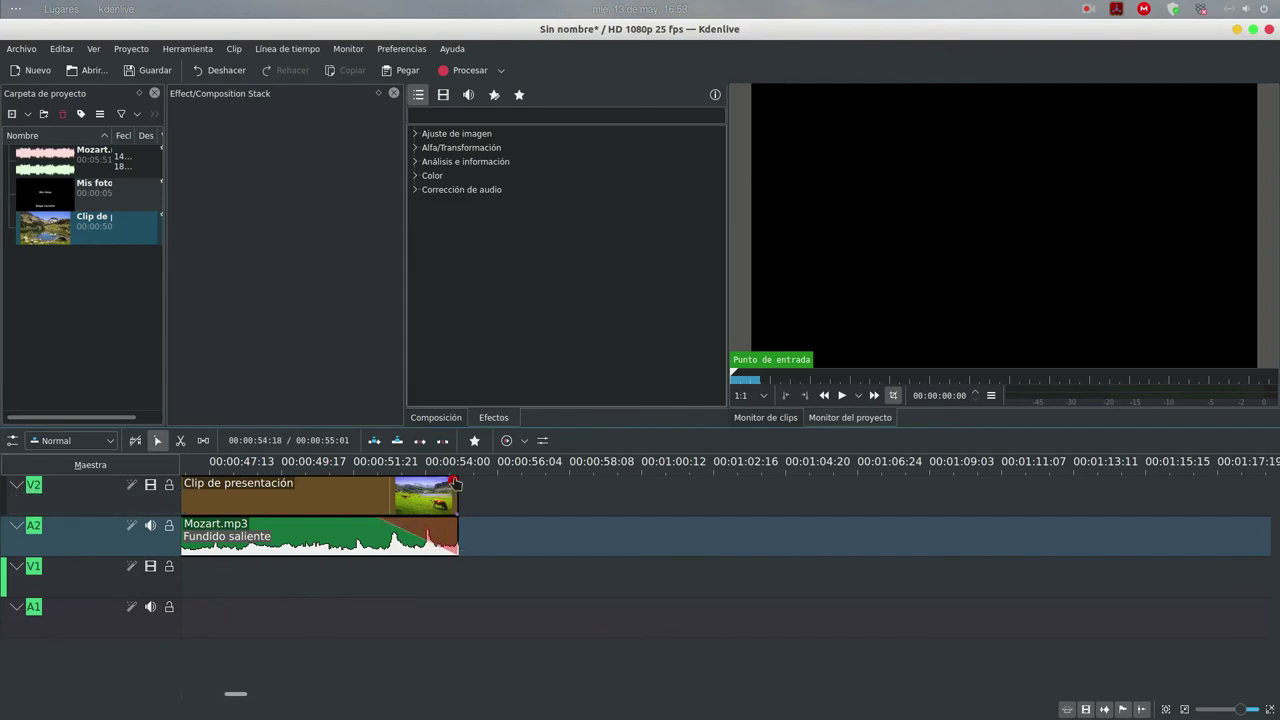
{"action": "left_click_drag", "start_coordinate": [455, 484], "coordinate": [390, 485]}
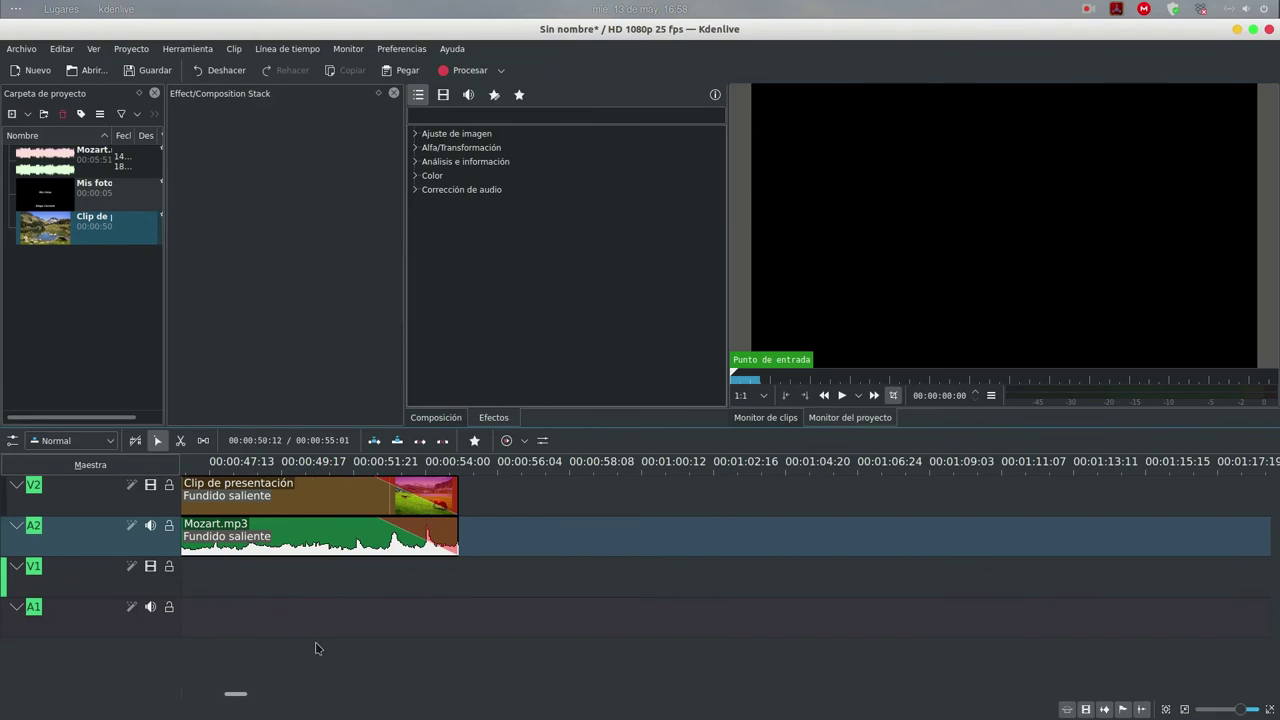
{"action": "left_click_drag", "start_coordinate": [240, 697], "coordinate": [192, 697]}
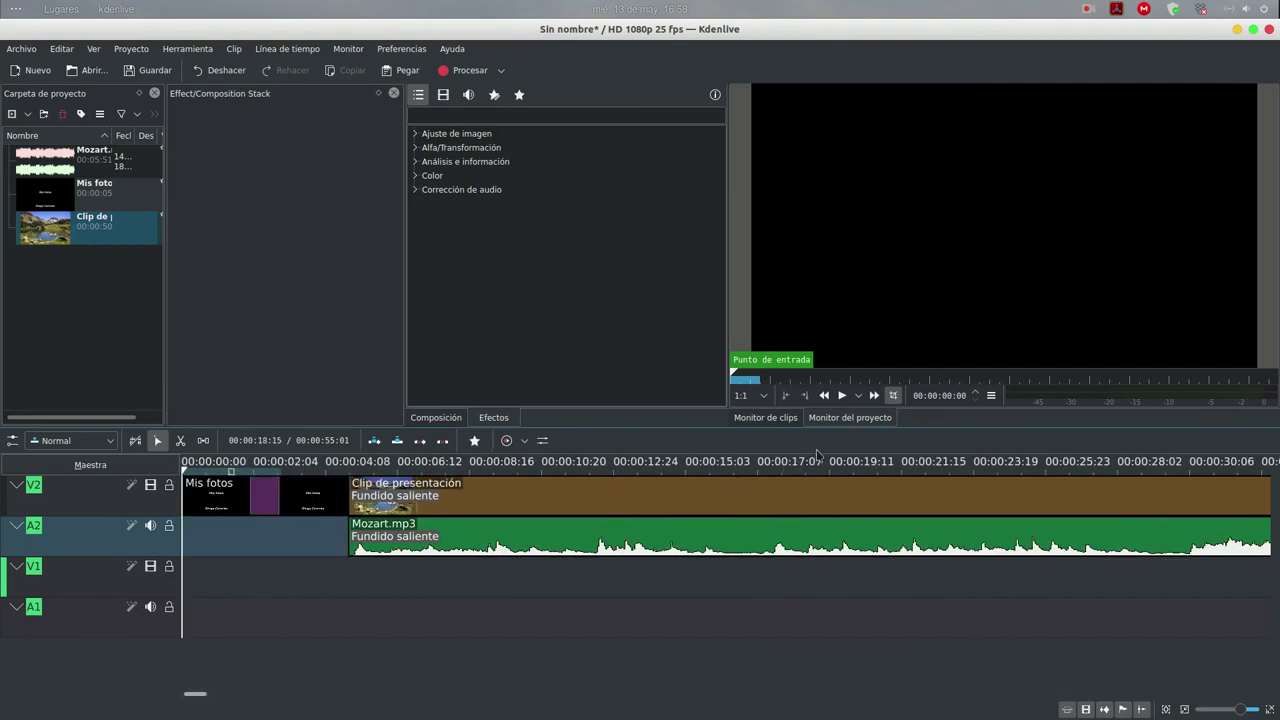
{"action": "left_click", "coordinate": [842, 396]}
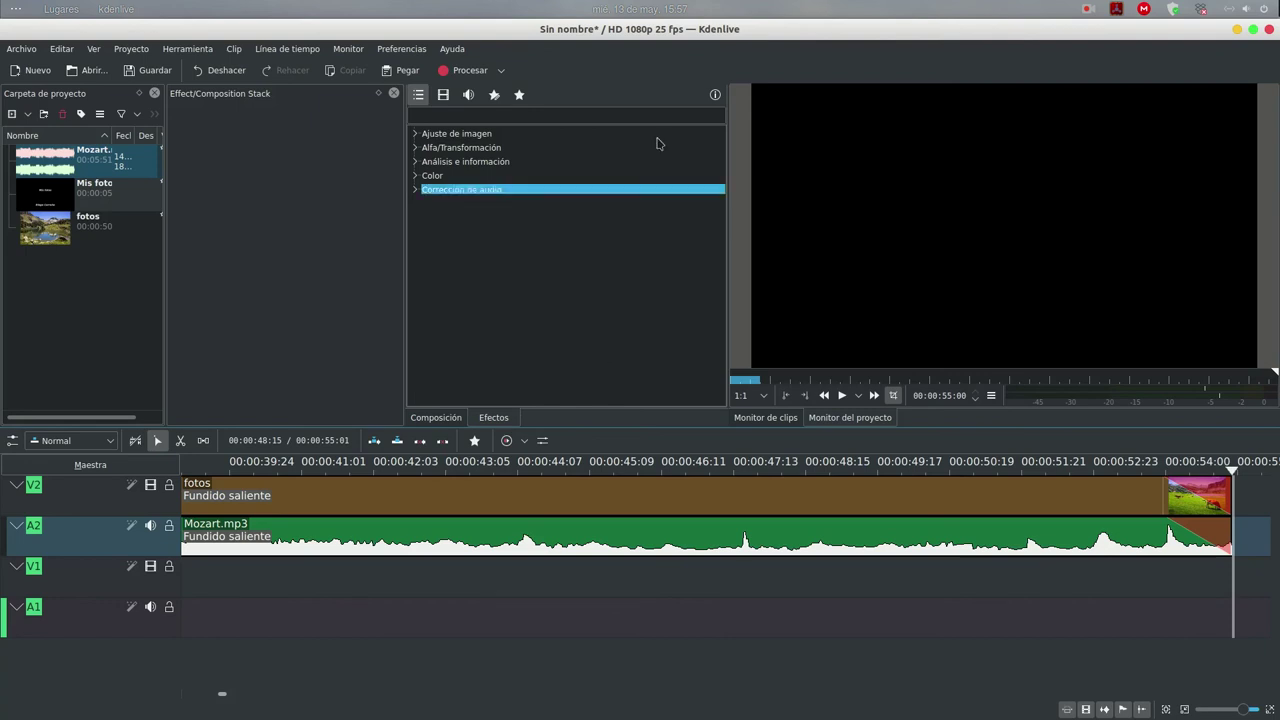
- Render the complete project in the generic MP4 (H264/AAC) format to an output file named pru.mp4
{"action": "left_click", "coordinate": [459, 70]}
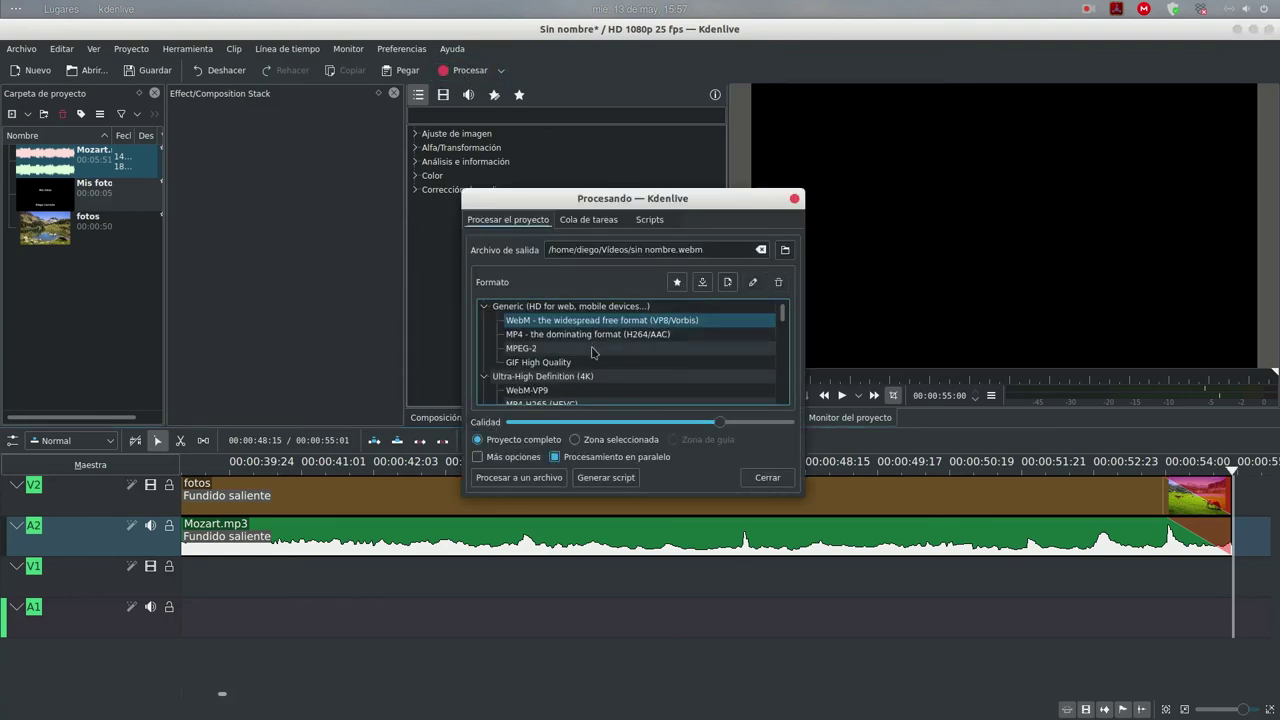
{"action": "left_click", "coordinate": [562, 336]}
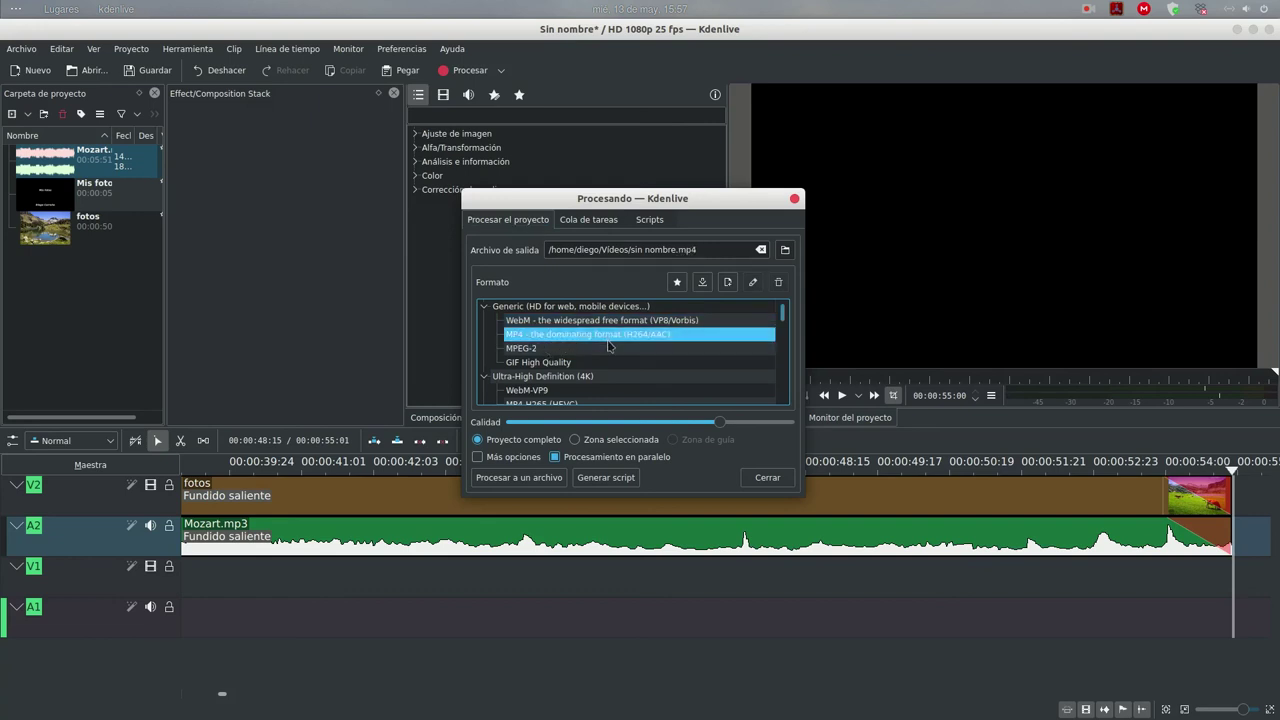
{"action": "left_click", "coordinate": [663, 250]}
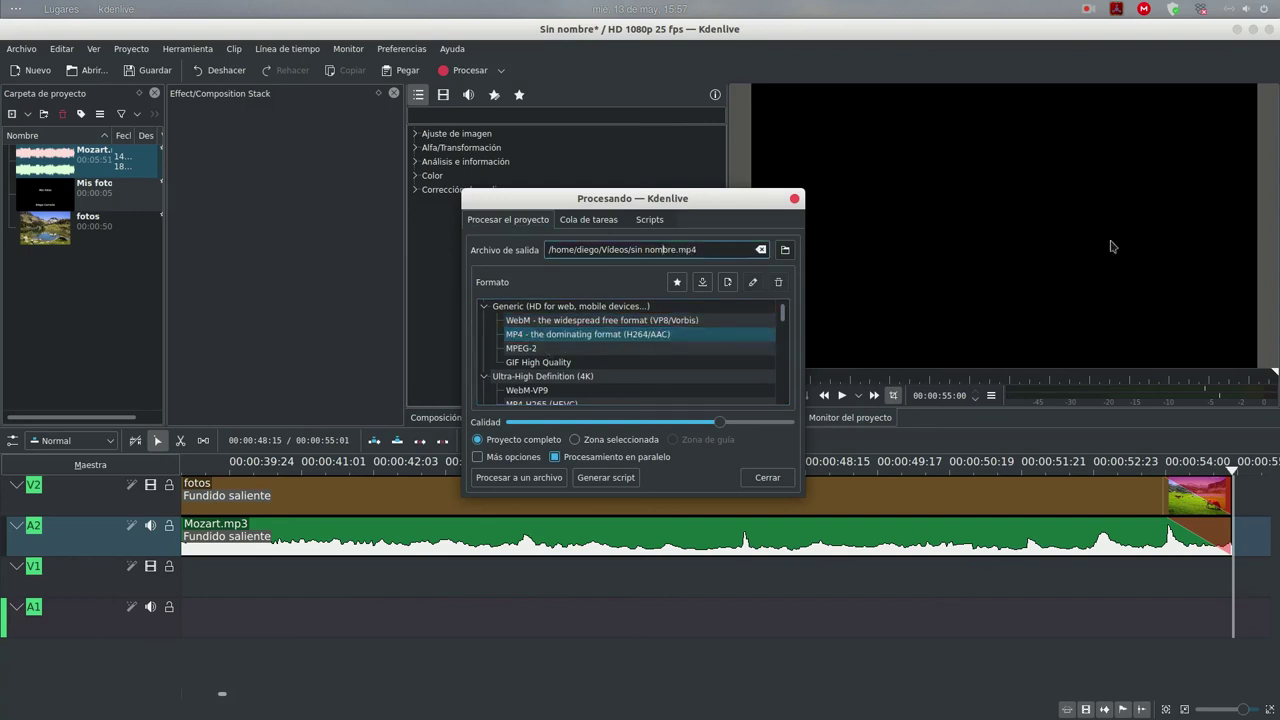
{"action": "key", "text": "BackSpace"}
{"action": "key", "text": "BackSpace"}
{"action": "key", "text": "BackSpace"}
{"action": "key", "text": "BackSpace"}
{"action": "key", "text": "BackSpace"}
{"action": "key", "text": "BackSpace"}
{"action": "key", "text": "BackSpace"}
{"action": "key", "text": "BackSpace"}
{"action": "key", "text": "BackSpace"}
{"action": "key", "text": "BackSpace"}
{"action": "type", "text": "pru"}
{"action": "left_click", "coordinate": [511, 478]}
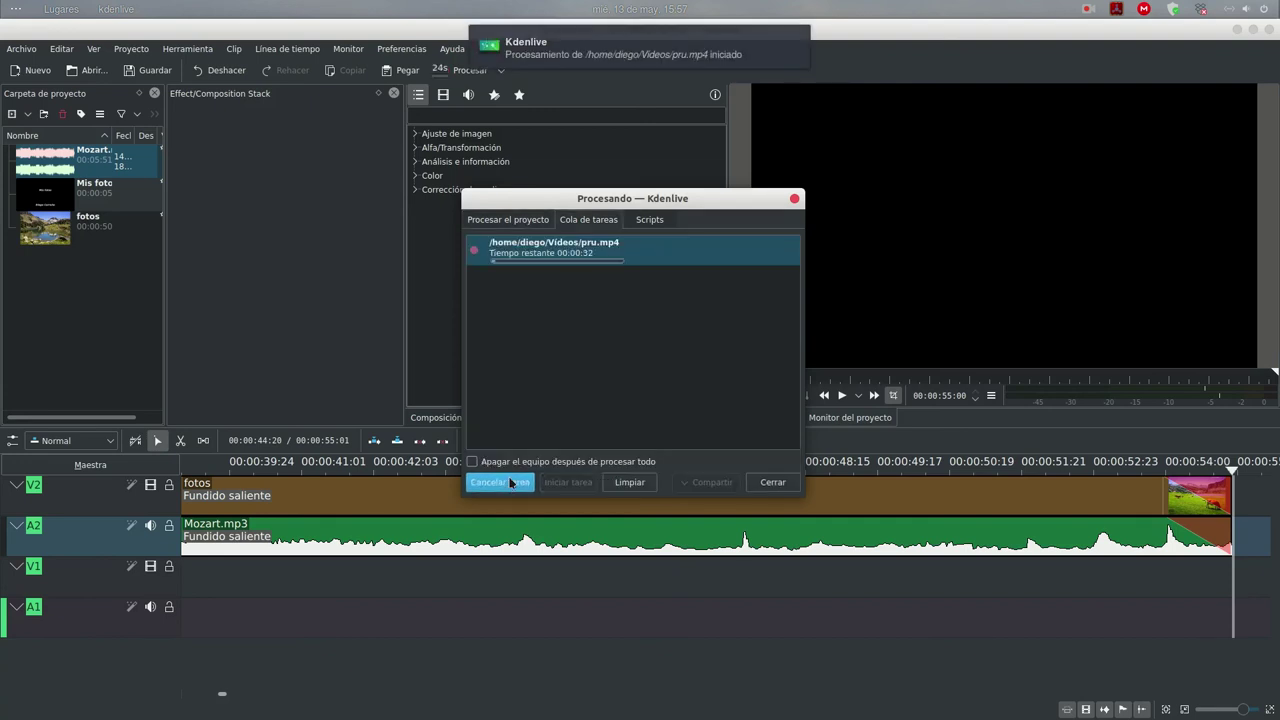